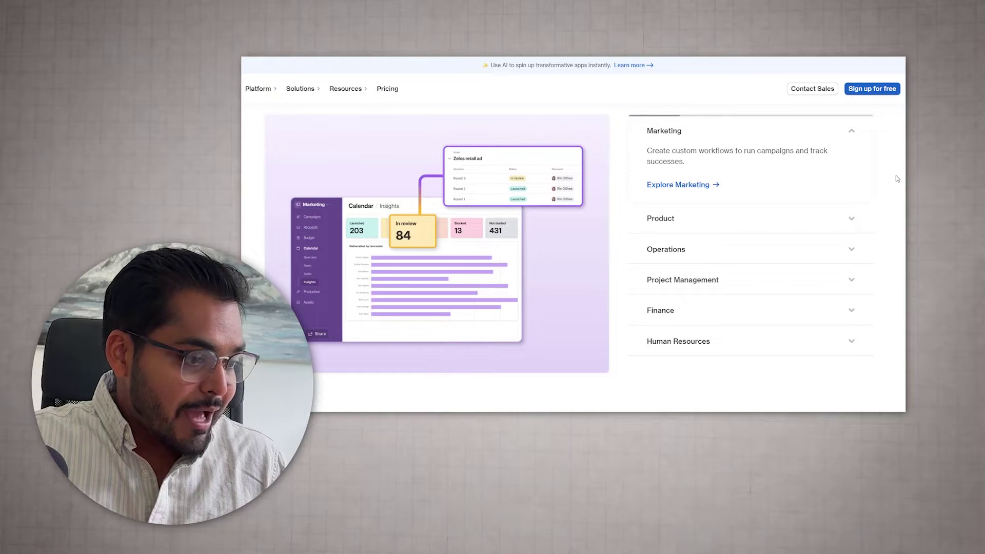
Expand the Product, Operations, Project Management, Finance and Human Resources use cases on the Airtable site
{"action": "left_click", "coordinate": [770, 229]}
{"action": "left_click", "coordinate": [794, 251]}
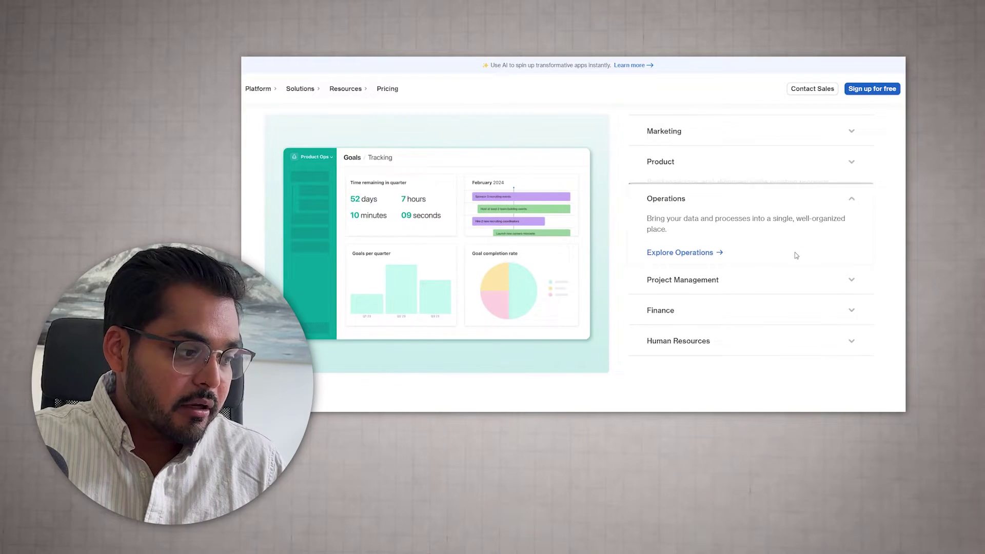
{"action": "left_click", "coordinate": [802, 287]}
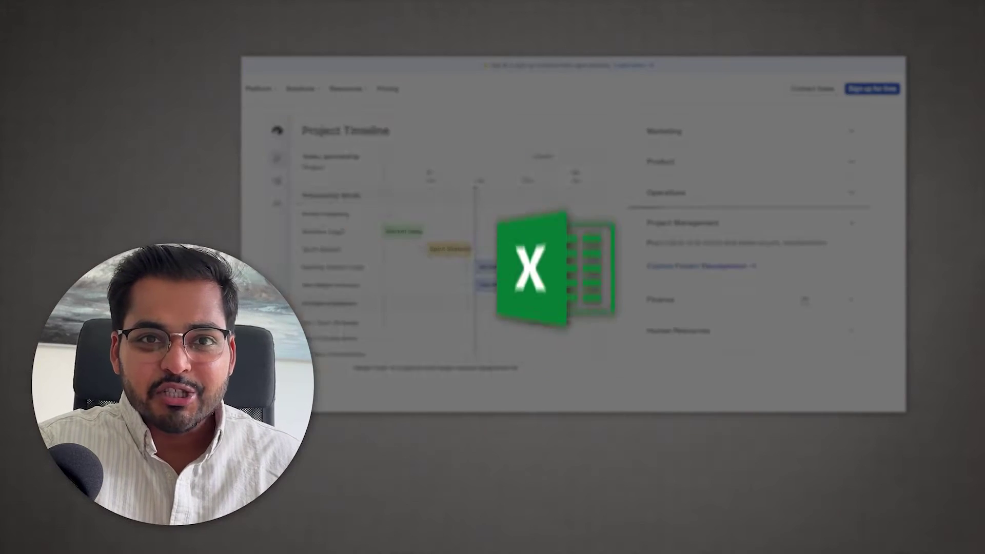
{"action": "left_click", "coordinate": [803, 300]}
{"action": "left_click", "coordinate": [794, 333]}
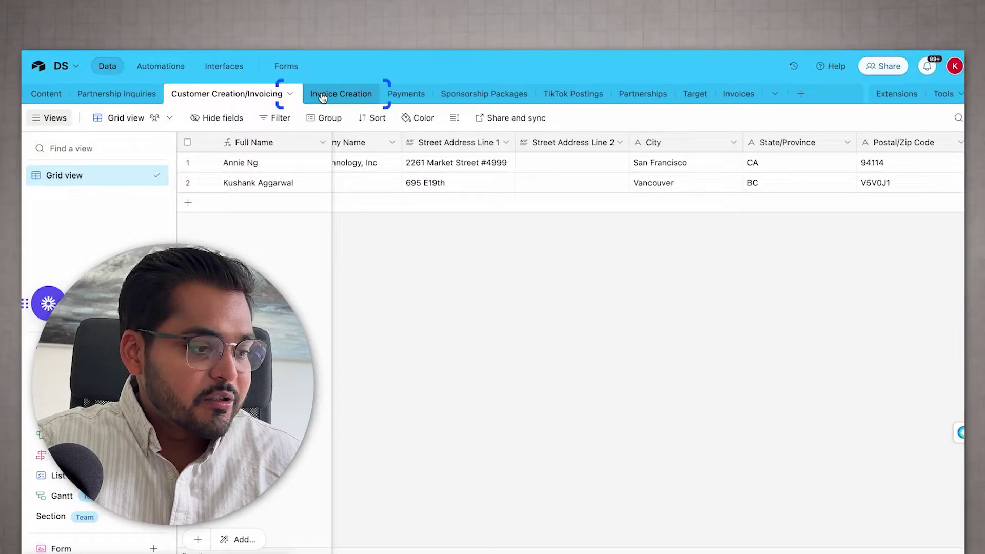
Switch from the Invoice Creation table to the Customer Creation/Invoicing table
{"action": "left_click", "coordinate": [341, 94]}
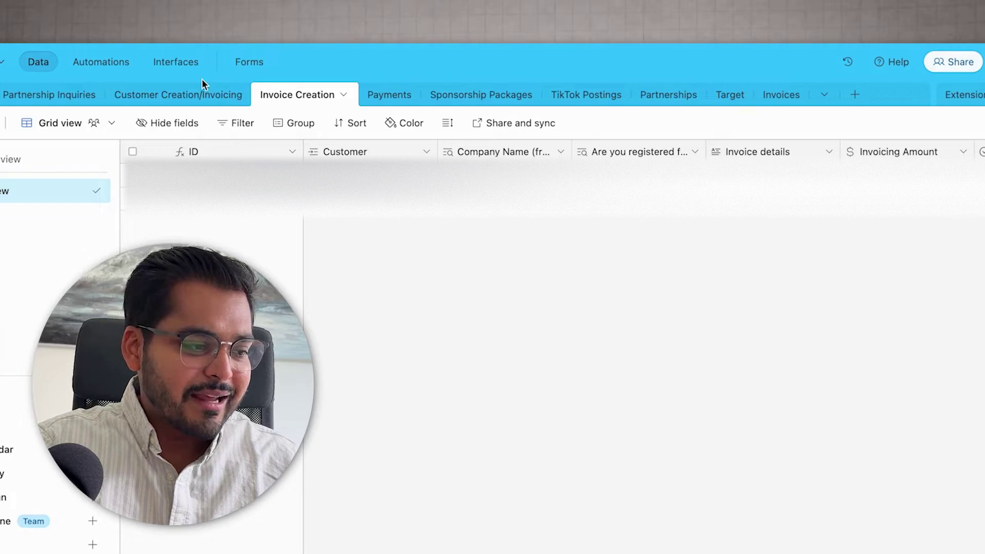
{"action": "left_click", "coordinate": [186, 100]}
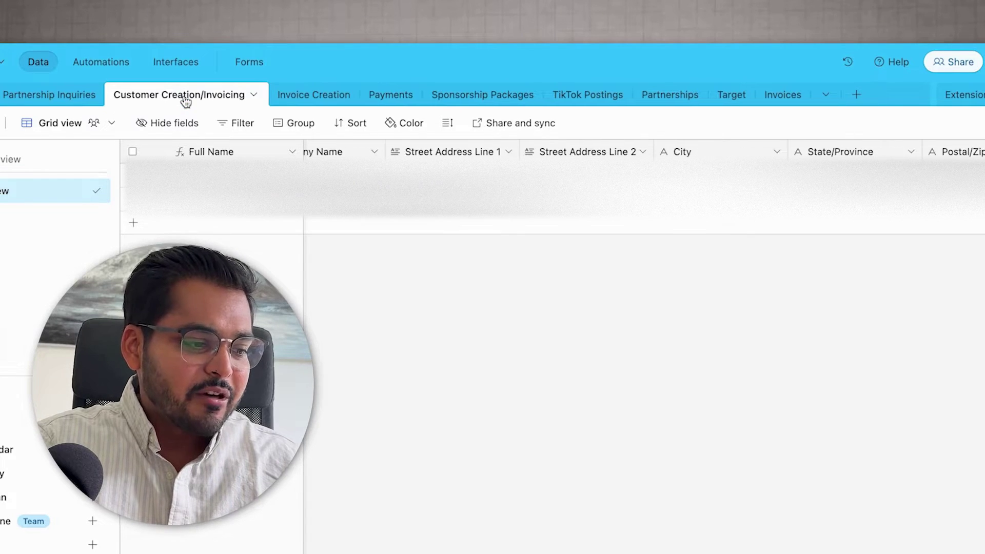
{"action": "scroll", "coordinate": [564, 180], "scroll_direction": "left", "scroll_amount": 2}
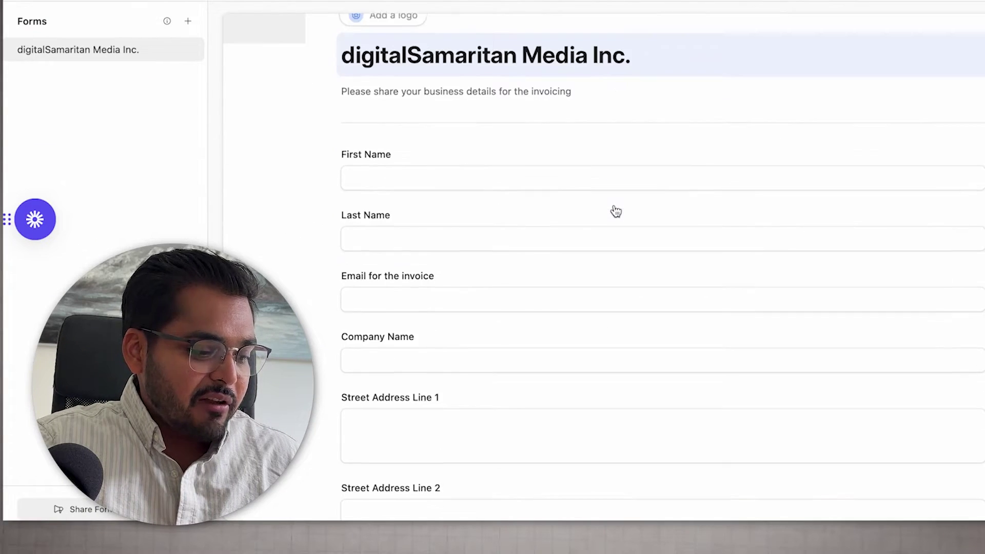
Fill the invoicing form with the customer's first name, invoice e-mail, company and street address
{"action": "scroll", "coordinate": [615, 211], "scroll_direction": "down", "scroll_amount": 7}
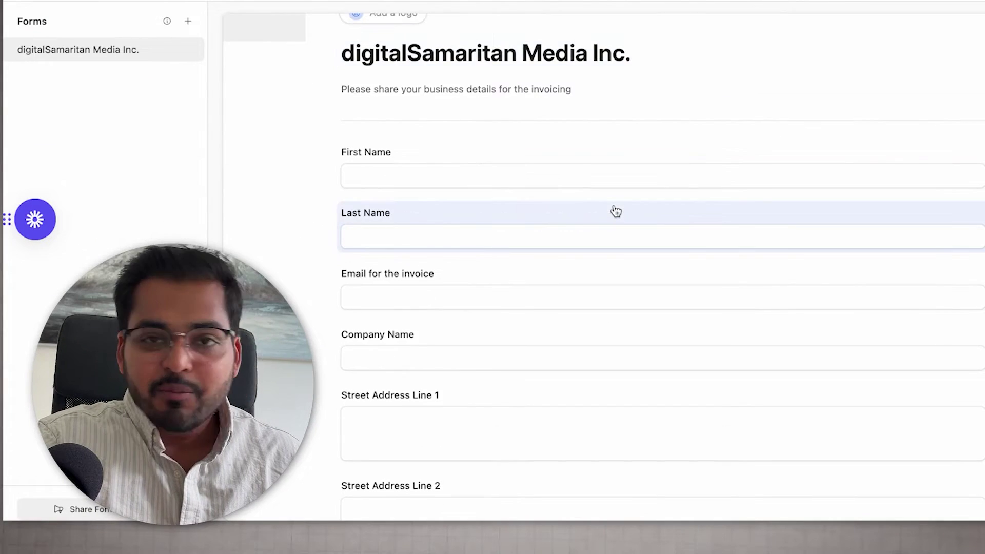
{"action": "scroll", "coordinate": [616, 211], "scroll_direction": "up", "scroll_amount": 8}
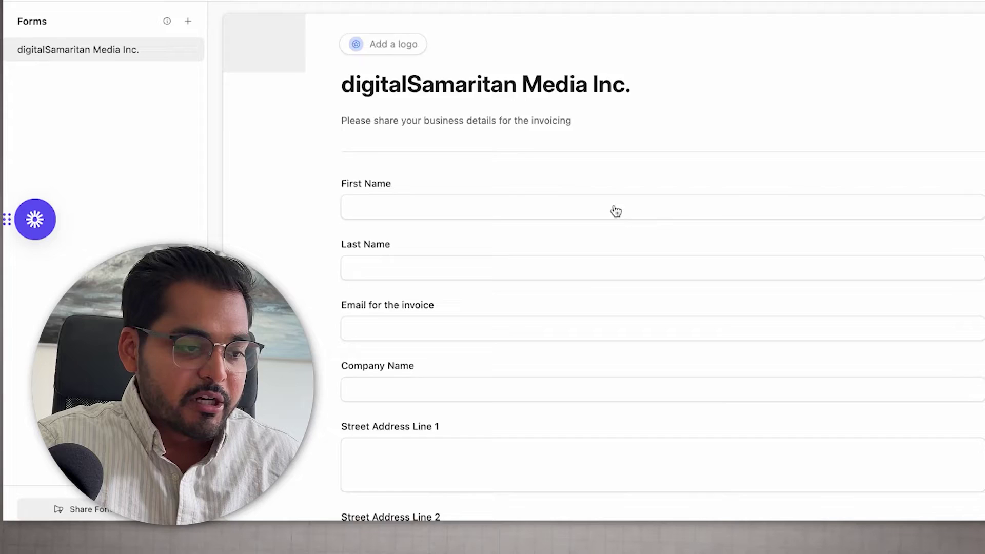
{"action": "scroll", "coordinate": [591, 248], "scroll_direction": "down", "scroll_amount": 4}
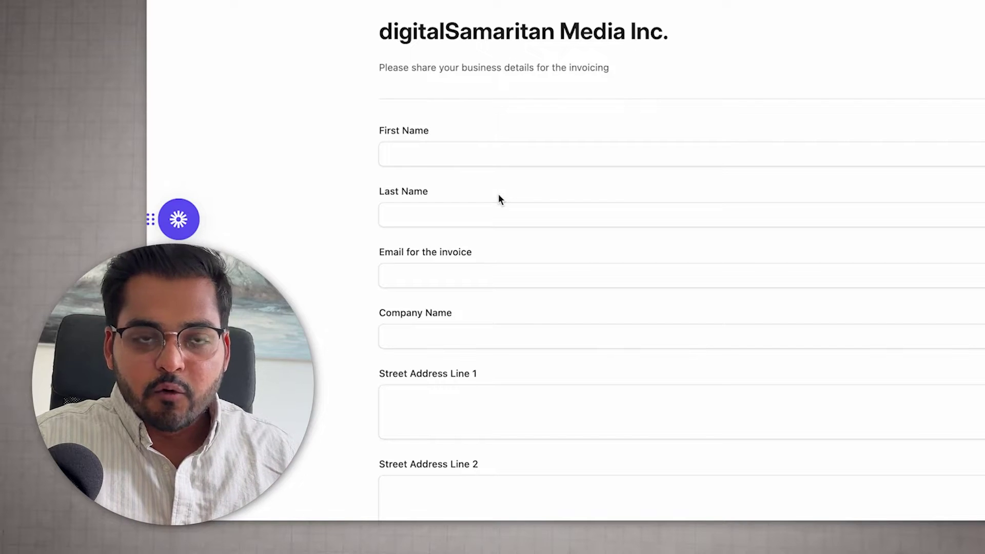
{"action": "scroll", "coordinate": [498, 195], "scroll_direction": "down", "scroll_amount": 1}
{"action": "left_click", "coordinate": [418, 125]}
{"action": "type", "text": "Kush"}
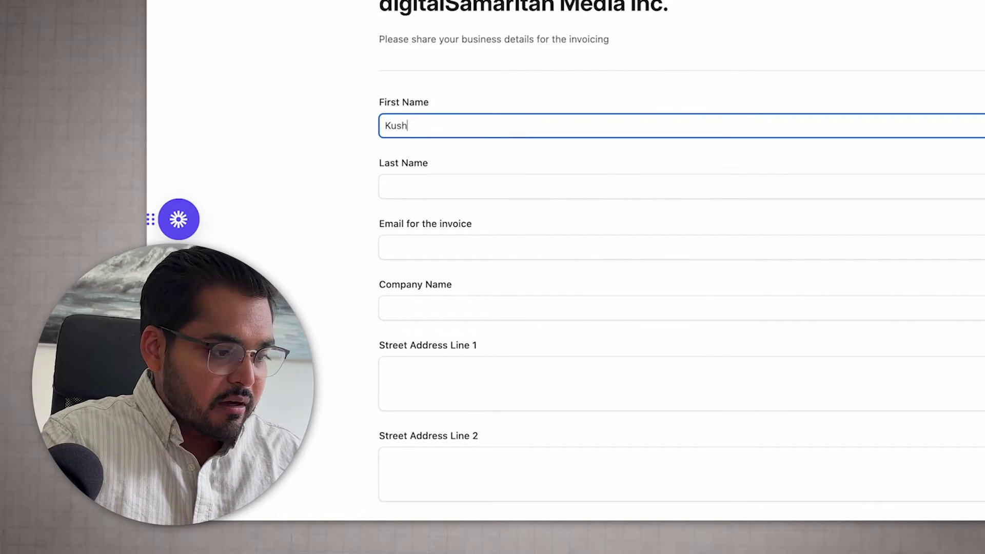
{"action": "type", "text": "ank"}
{"action": "left_click", "coordinate": [440, 186]}
{"action": "left_click", "coordinate": [385, 247]}
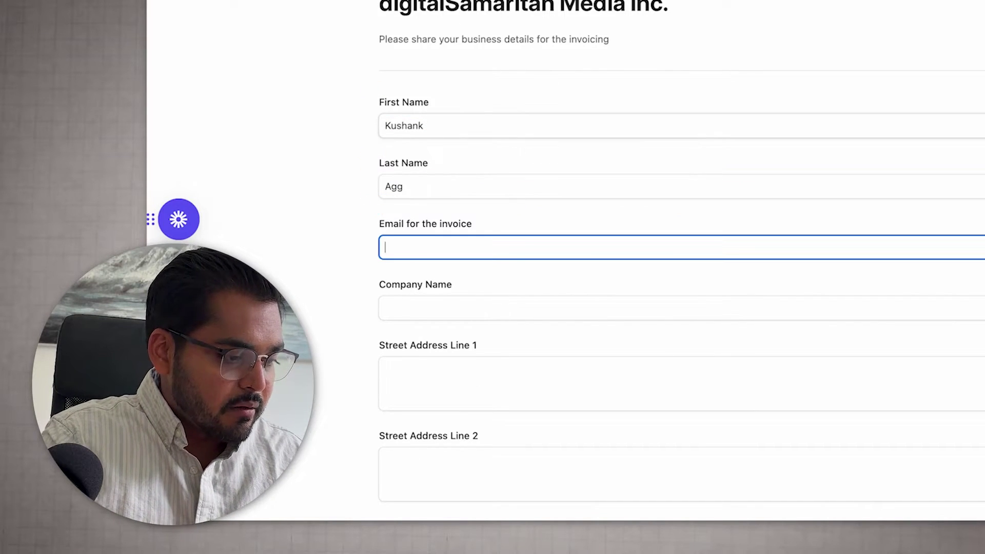
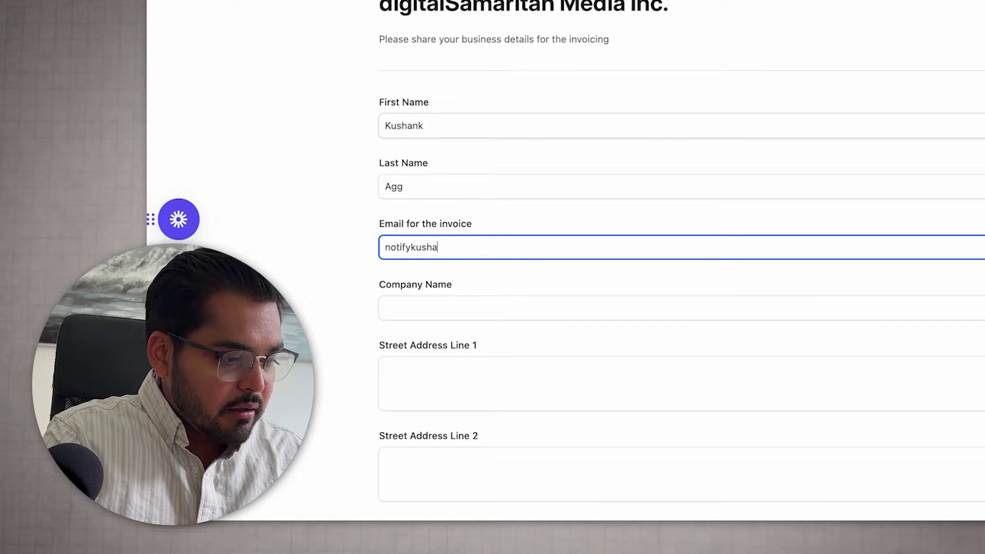
{"action": "key", "text": "Tab"}
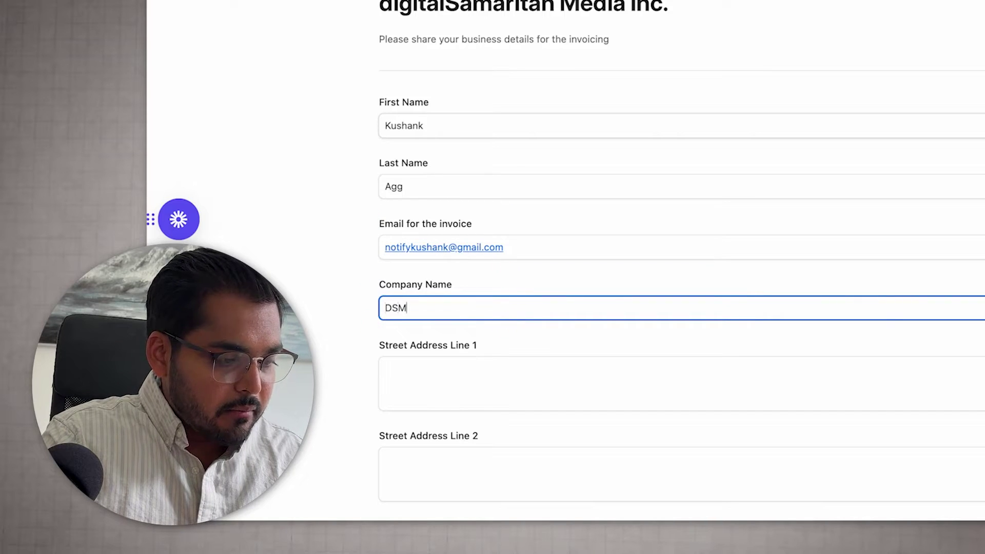
{"action": "key", "text": "Tab"}
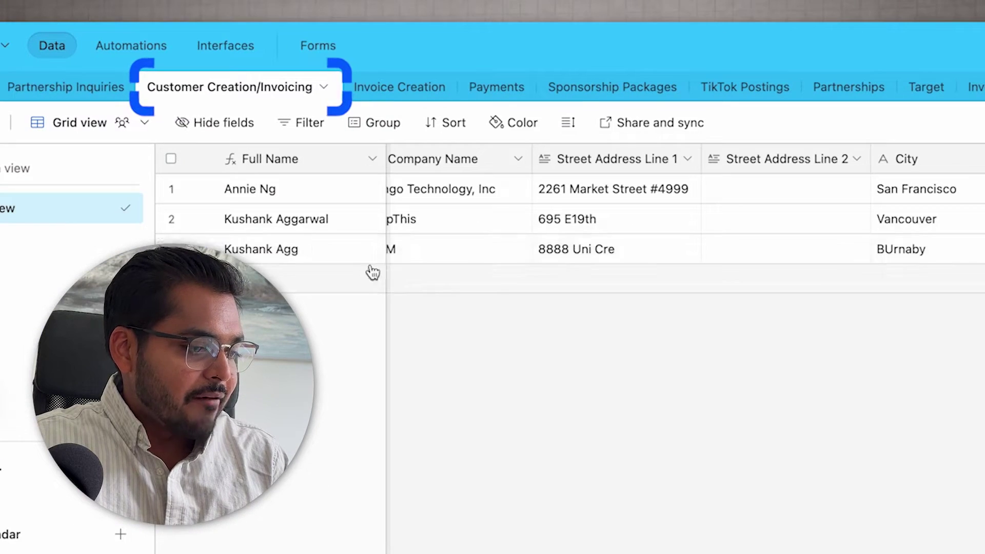
Check the new DSM customer record in Burnaby, BC, then bring up the Zapier Create Customer step
{"action": "left_click", "coordinate": [309, 251]}
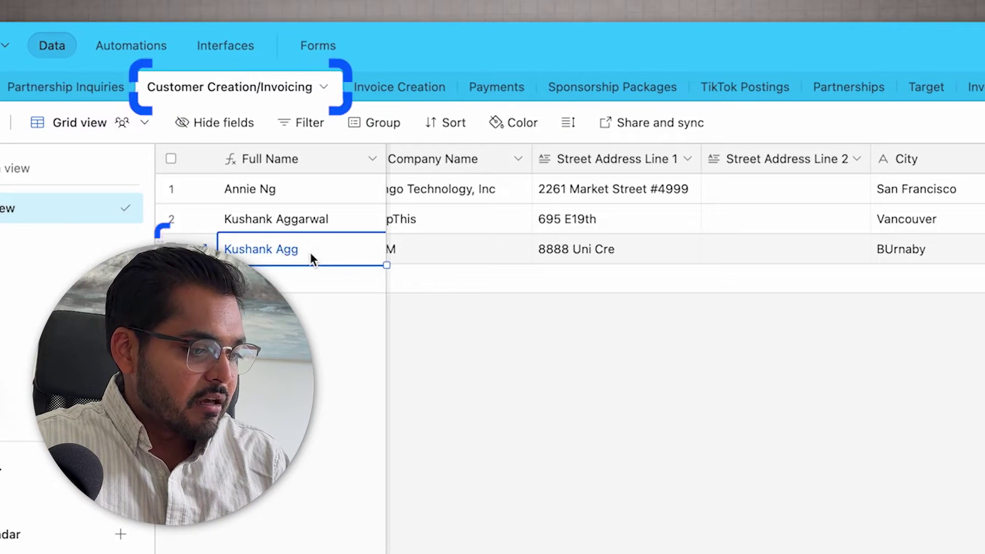
{"action": "left_click", "coordinate": [301, 181]}
{"action": "scroll", "coordinate": [301, 181], "scroll_direction": "right", "scroll_amount": 5}
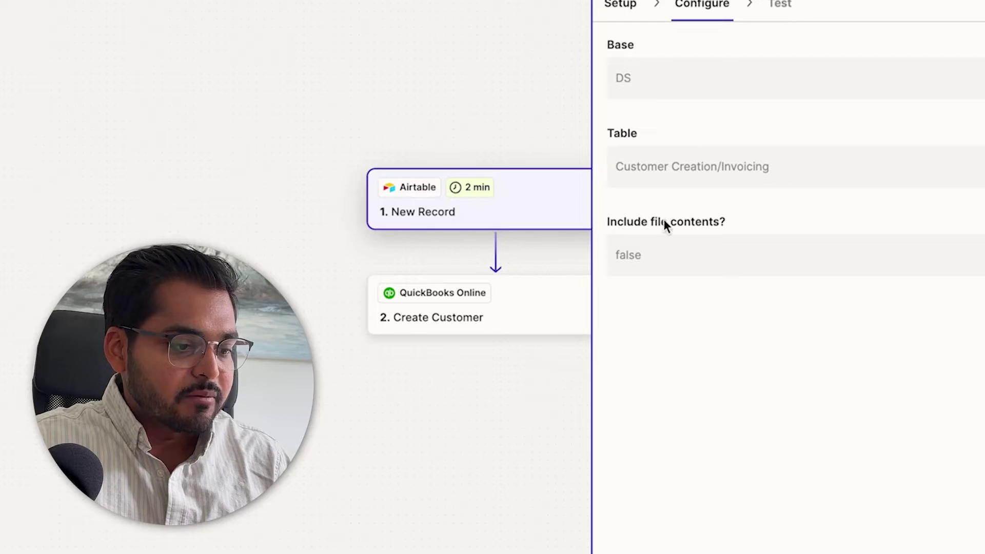
{"action": "left_click", "coordinate": [443, 318]}
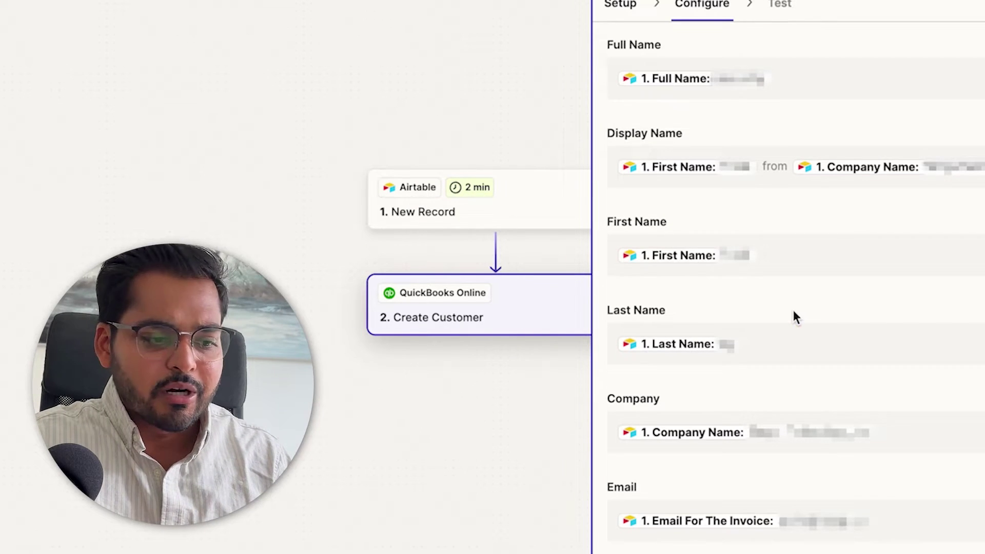
Show Create Customer's Configure tab and scroll through its mapped Airtable name, company, email and address fields
{"action": "scroll", "coordinate": [822, 253], "scroll_direction": "down", "scroll_amount": 4}
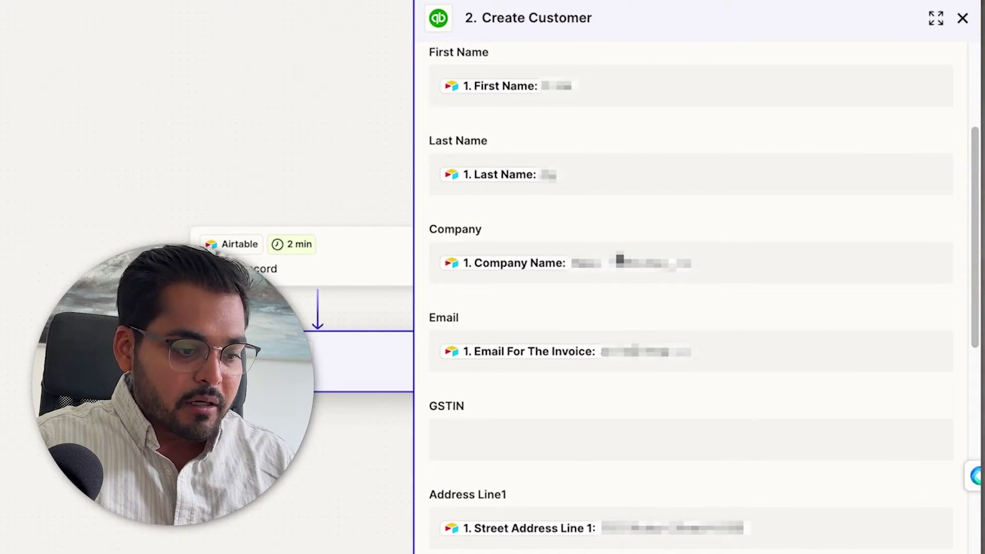
{"action": "left_click_drag", "start_coordinate": [242, 193], "coordinate": [137, 198]}
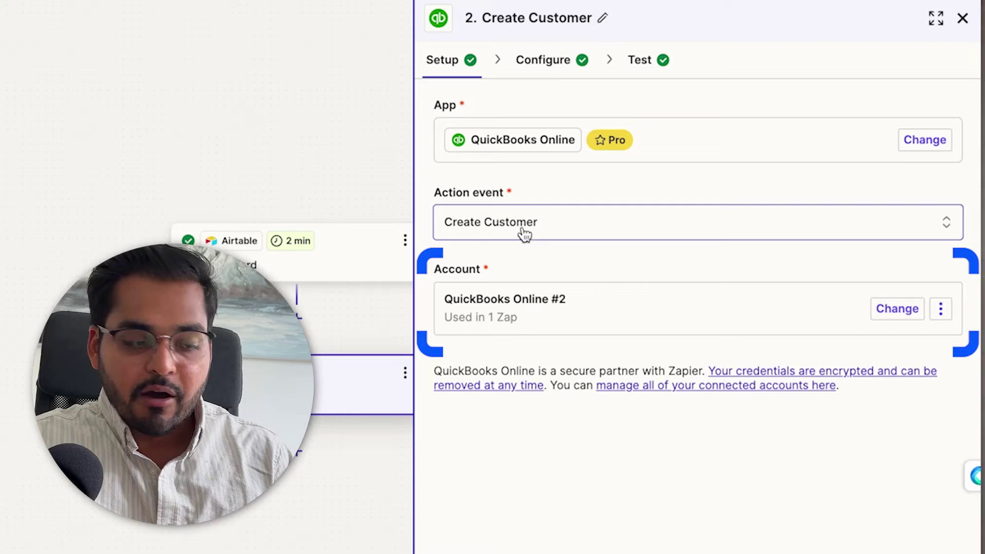
{"action": "left_click", "coordinate": [563, 59]}
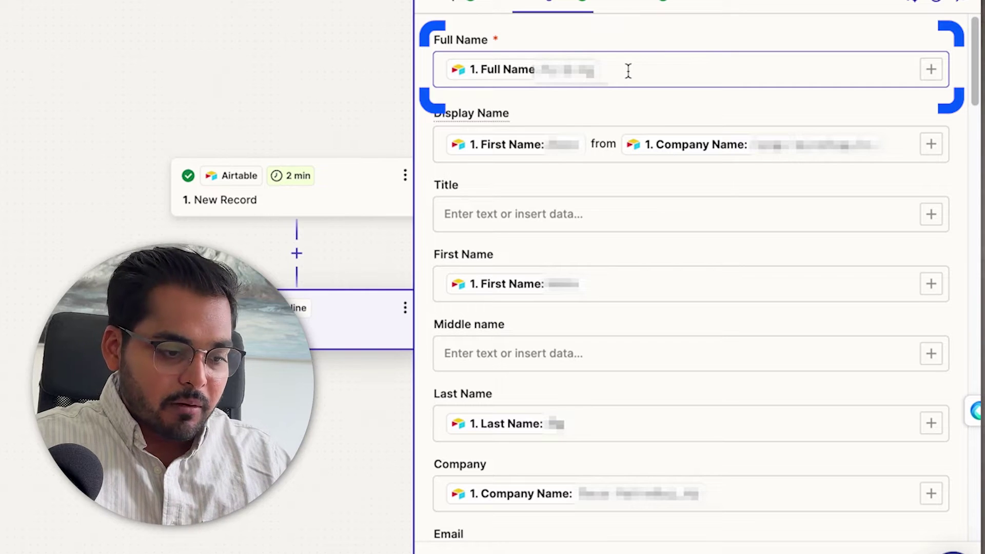
{"action": "scroll", "coordinate": [668, 207], "scroll_direction": "down", "scroll_amount": 10}
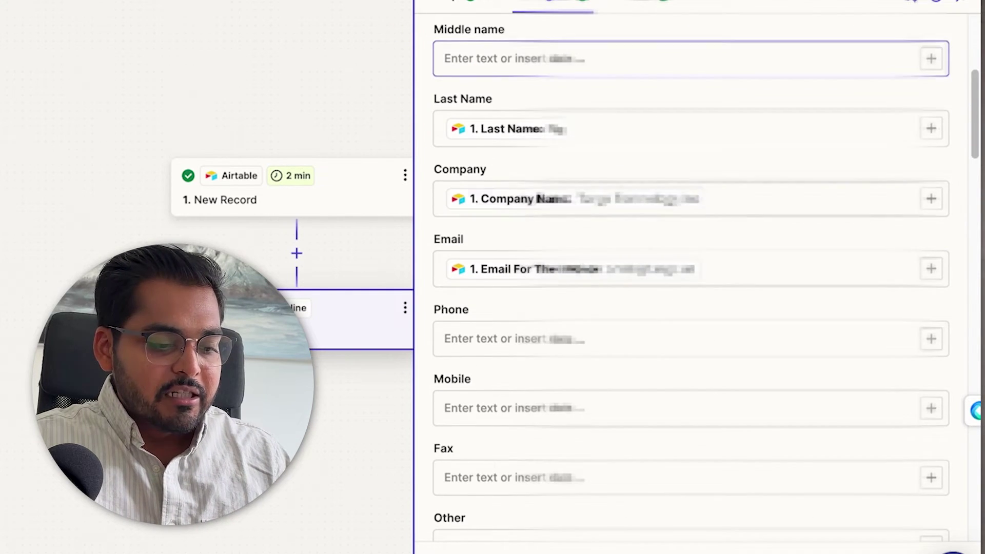
{"action": "scroll", "coordinate": [668, 215], "scroll_direction": "down", "scroll_amount": 14}
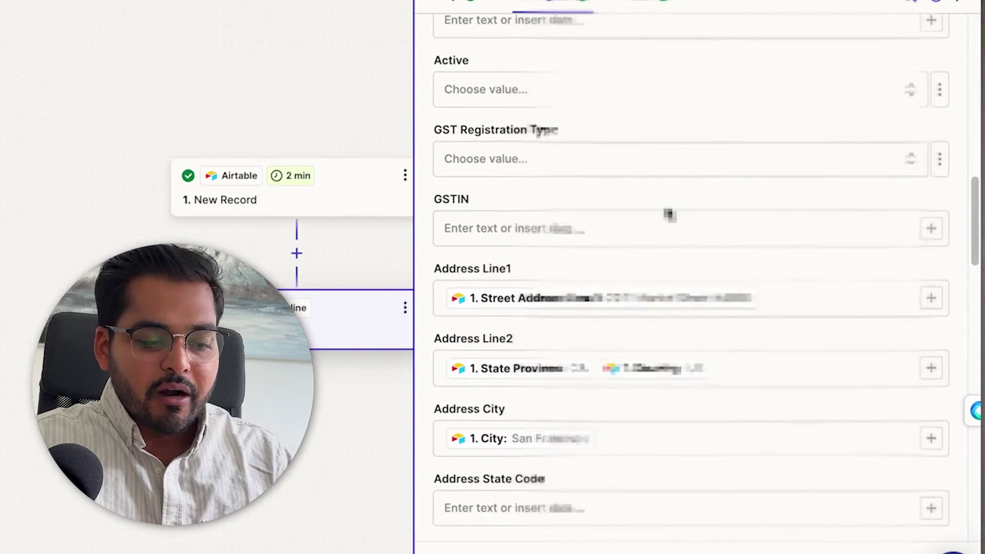
{"action": "scroll", "coordinate": [666, 207], "scroll_direction": "down", "scroll_amount": 12}
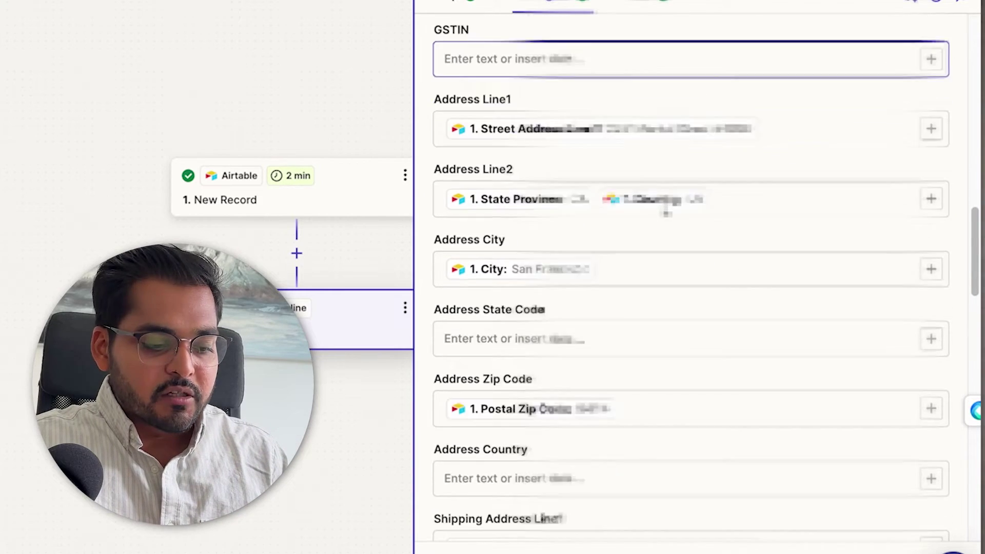
{"action": "scroll", "coordinate": [668, 214], "scroll_direction": "down", "scroll_amount": 6}
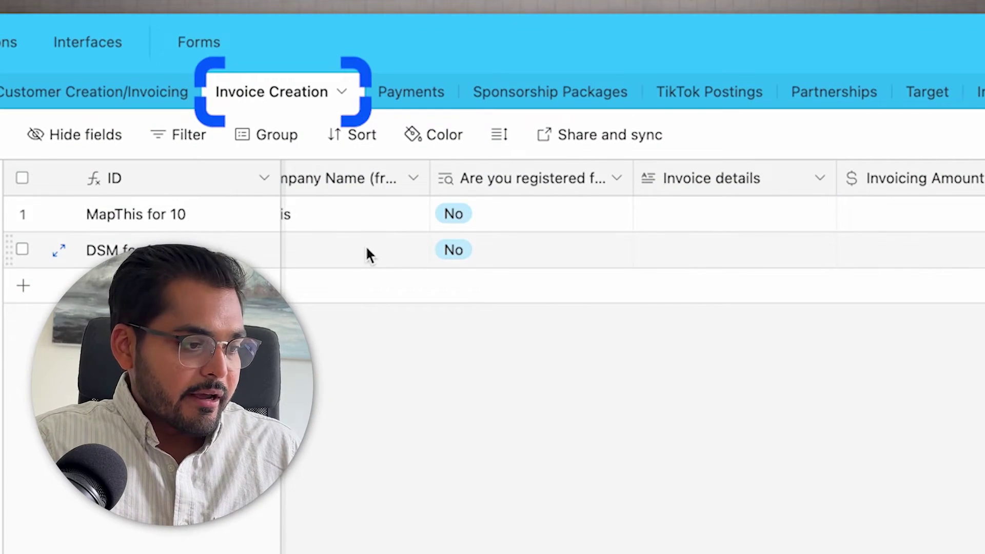
Check the Invoice Creation records (MapThis $10, DSM $100) and view the form-to-invoice zap's trigger step
{"action": "scroll", "coordinate": [367, 254], "scroll_direction": "left", "scroll_amount": 5}
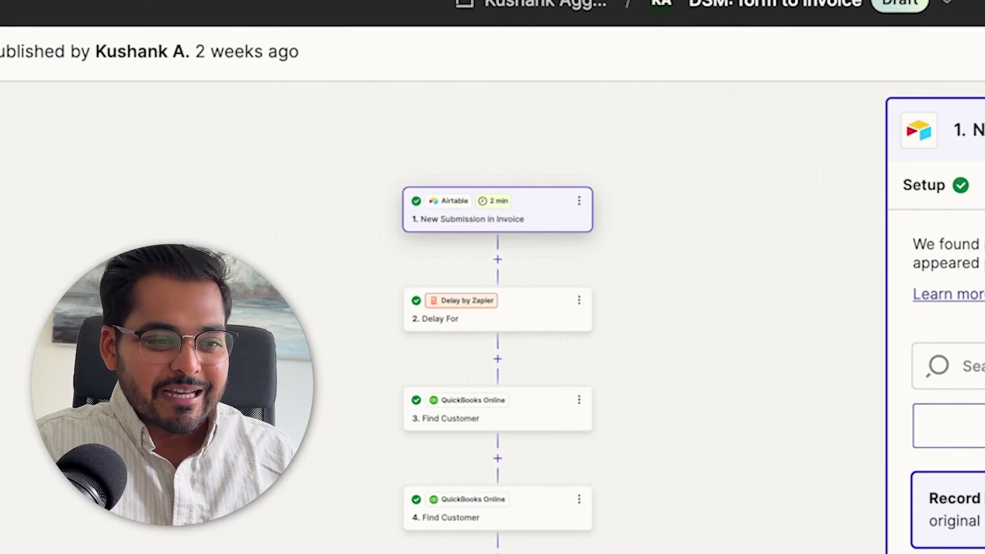
{"action": "left_click", "coordinate": [465, 221]}
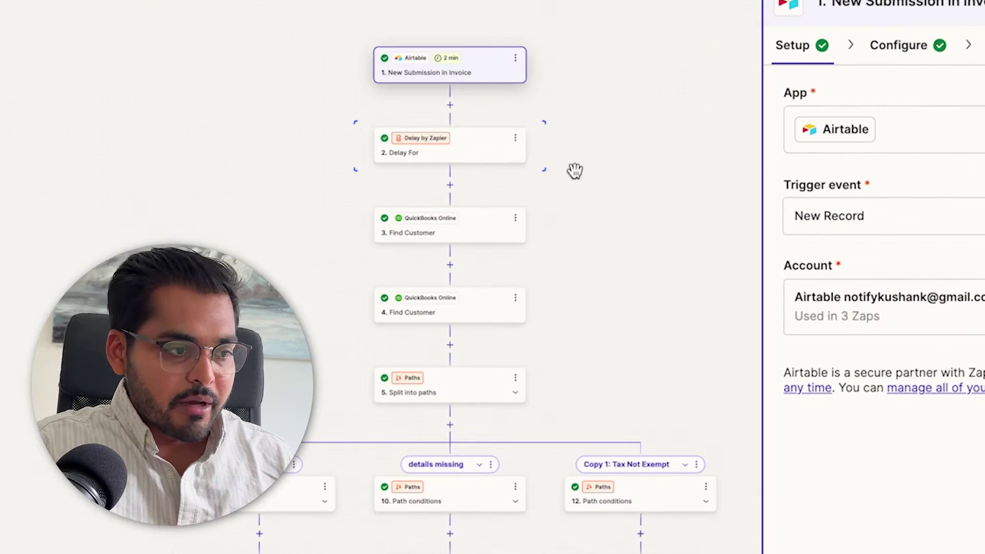
Show the Delay For step's action events and its 2-minute duration, noting the DSM invoice's empty details
{"action": "left_click", "coordinate": [479, 160]}
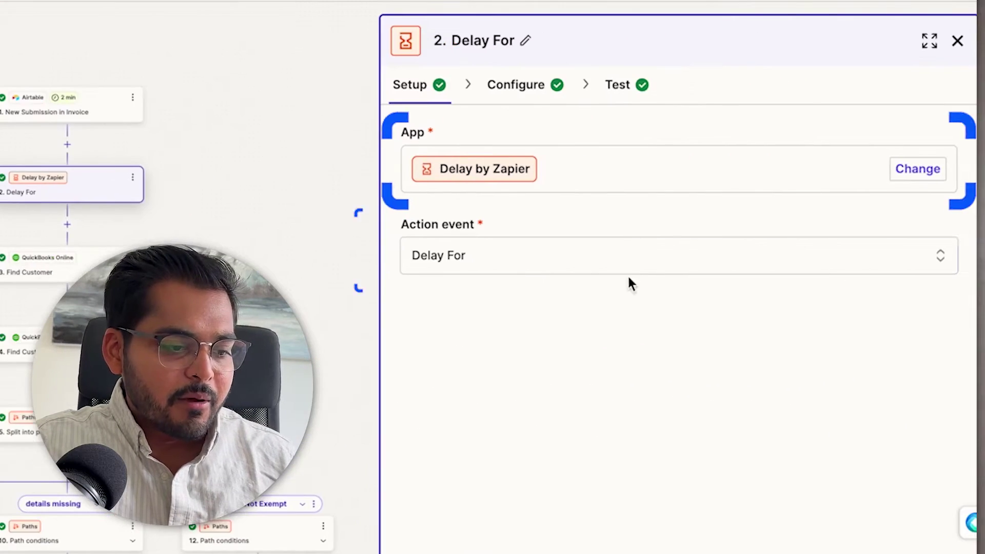
{"action": "left_click", "coordinate": [951, 235]}
{"action": "left_click", "coordinate": [872, 61]}
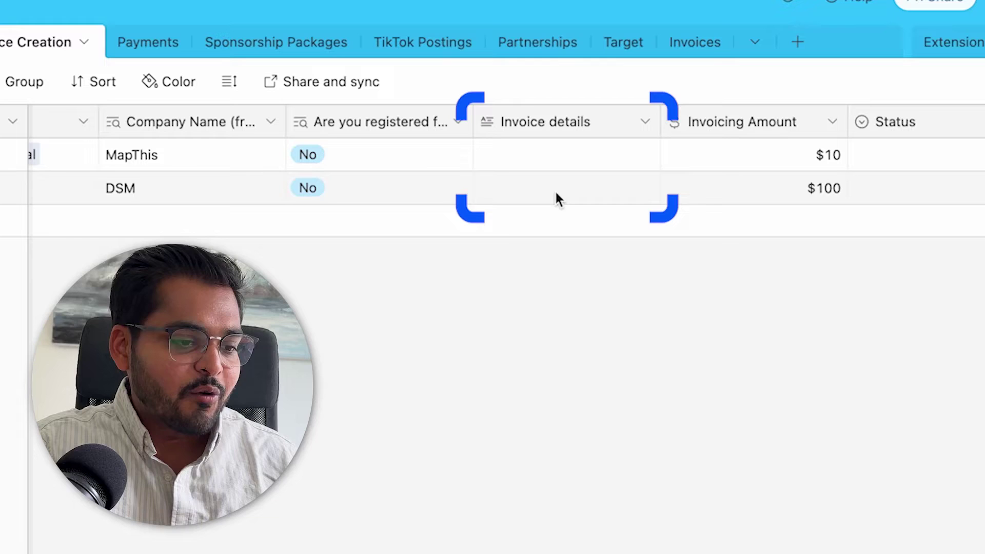
{"action": "left_click", "coordinate": [555, 190]}
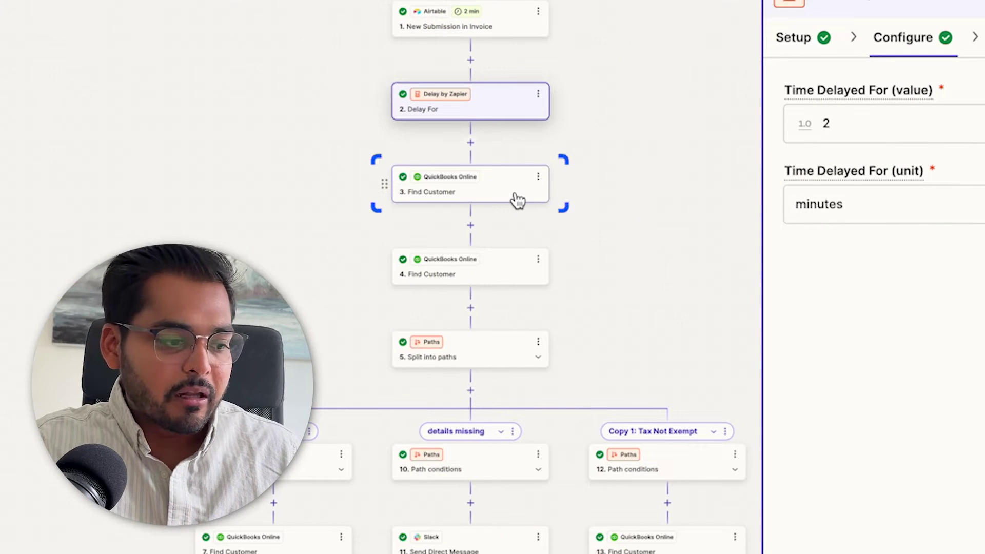
View the first Find Customer step, then scroll down to the details-missing path's conditions
{"action": "left_click", "coordinate": [516, 196]}
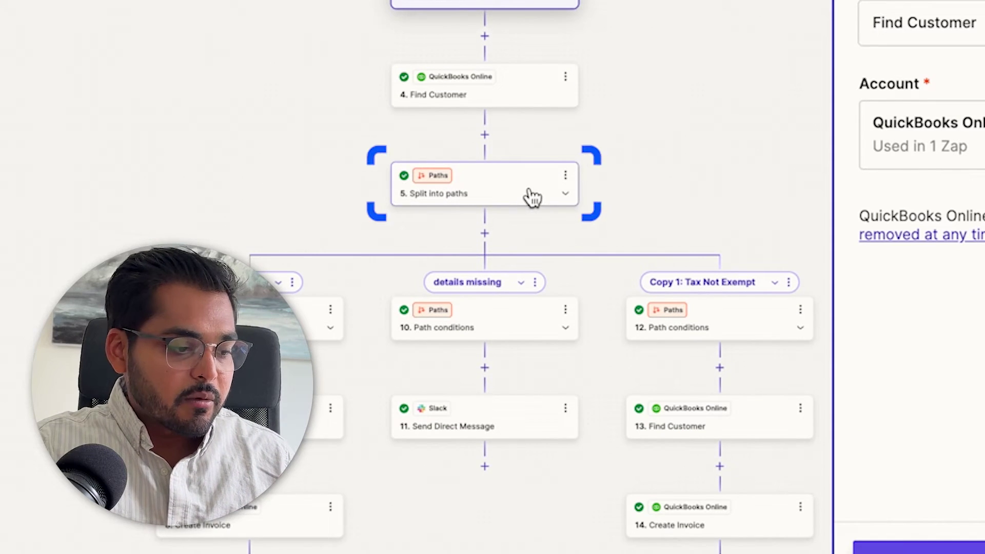
{"action": "scroll", "coordinate": [741, 134], "scroll_direction": "down", "scroll_amount": 5}
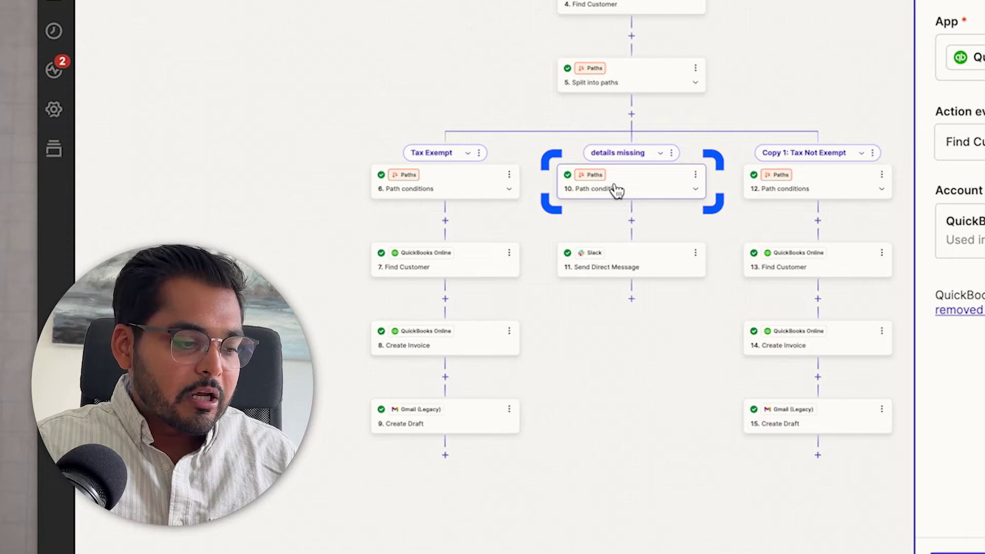
View the details-missing conditions, then the Slack bot message 'customer not found, check for status'
{"action": "left_click", "coordinate": [655, 177]}
{"action": "scroll", "coordinate": [552, 267], "scroll_direction": "down", "scroll_amount": 1}
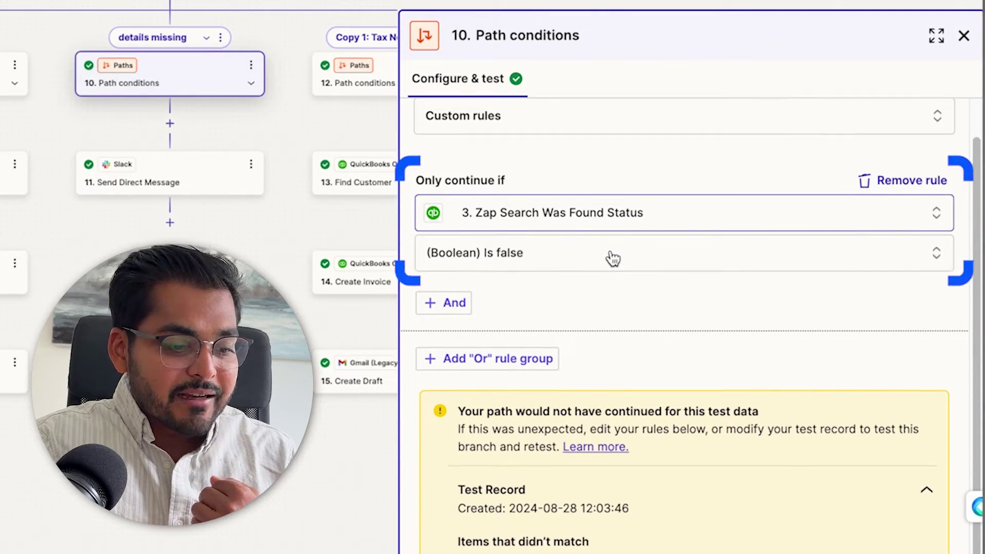
{"action": "left_click", "coordinate": [176, 186]}
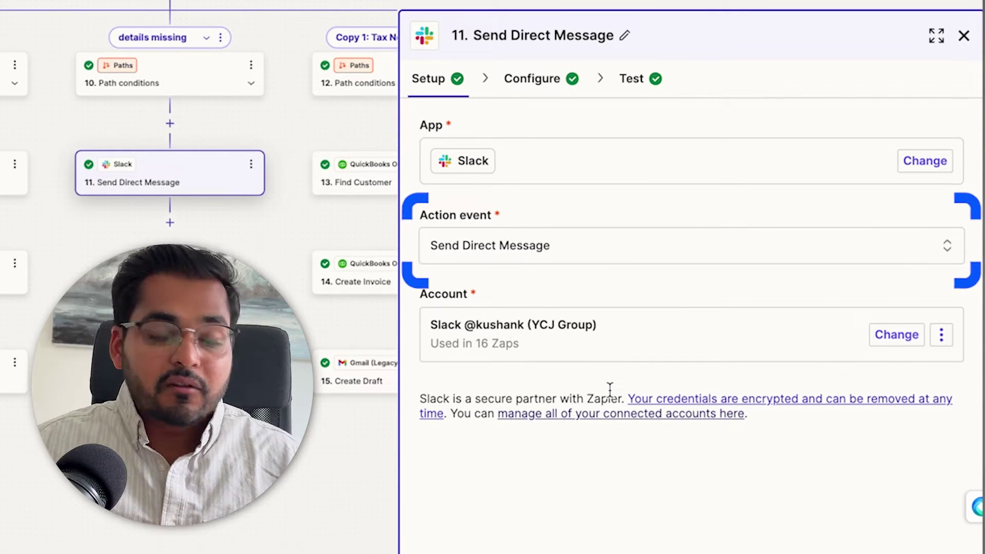
{"action": "left_click", "coordinate": [540, 78]}
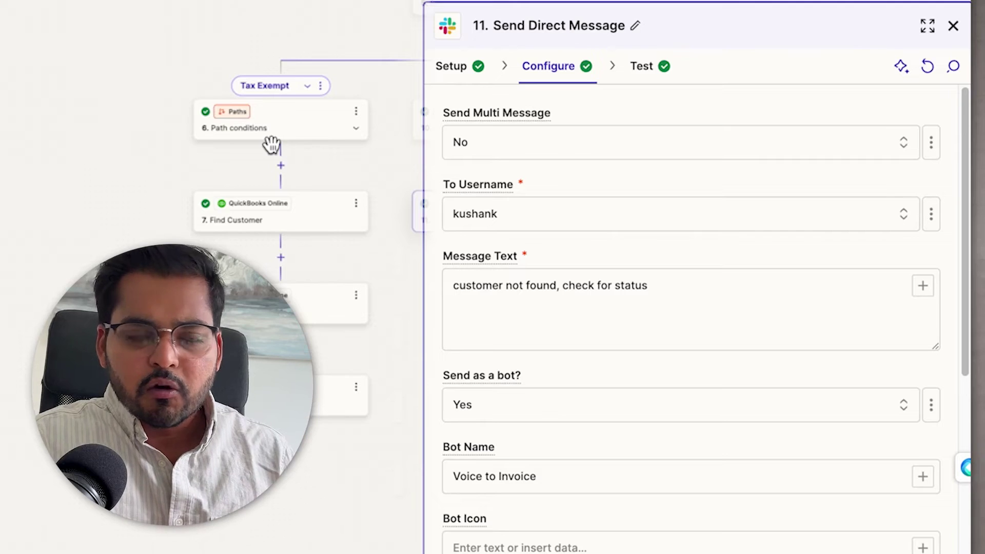
Step through the Tax Exempt path's conditions, Find Customer, and QuickBooks Online Create Invoice panels
{"action": "left_click", "coordinate": [295, 131]}
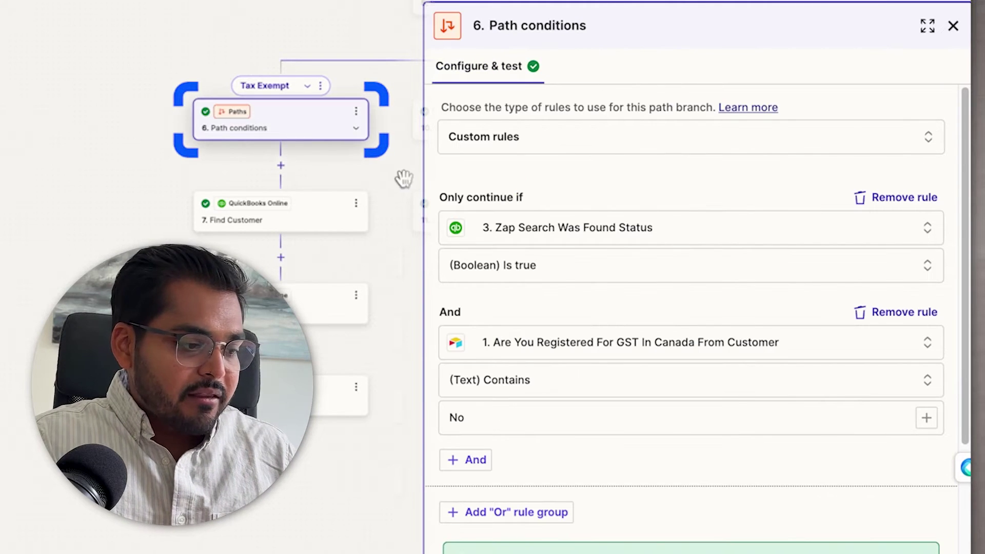
{"action": "left_click", "coordinate": [306, 222]}
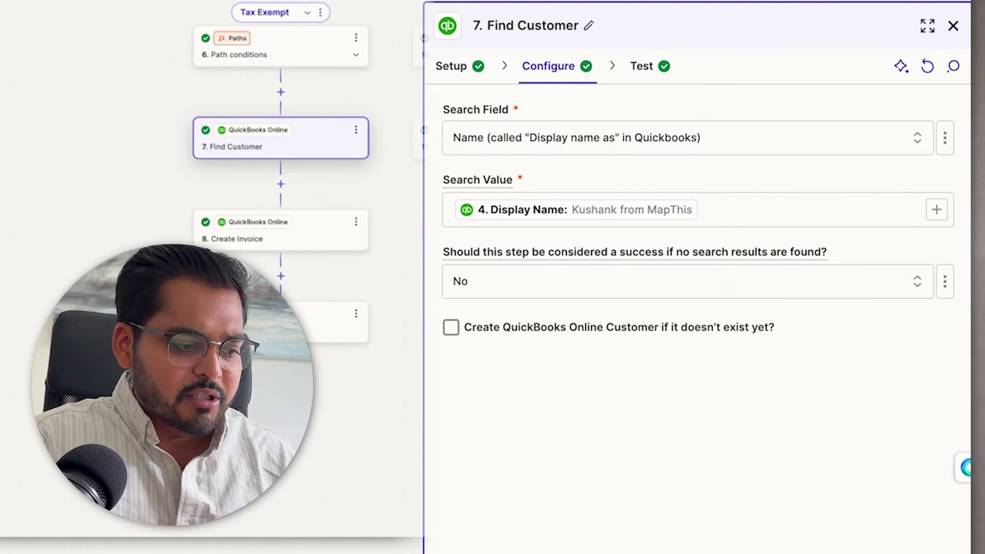
{"action": "left_click", "coordinate": [306, 230]}
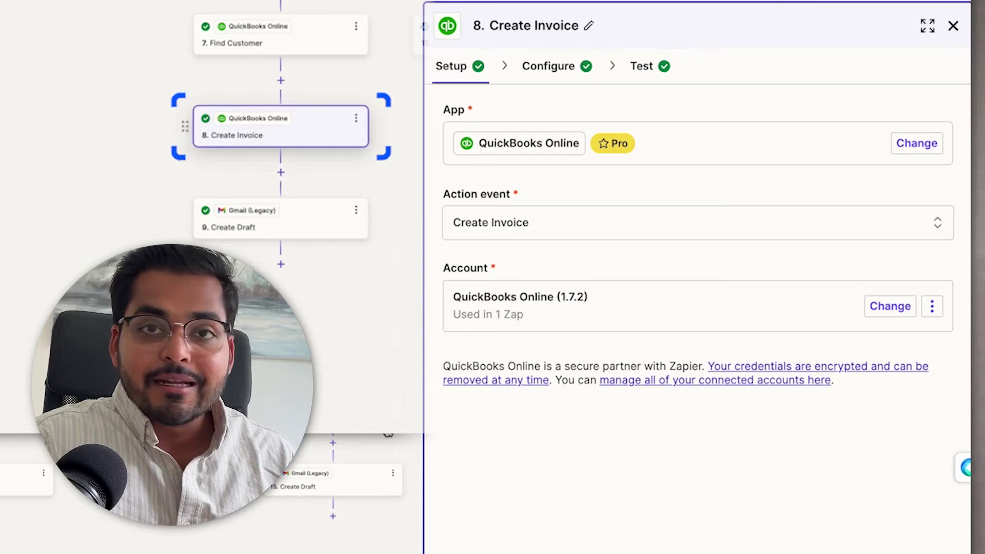
{"action": "mouse_move", "coordinate": [505, 132]}
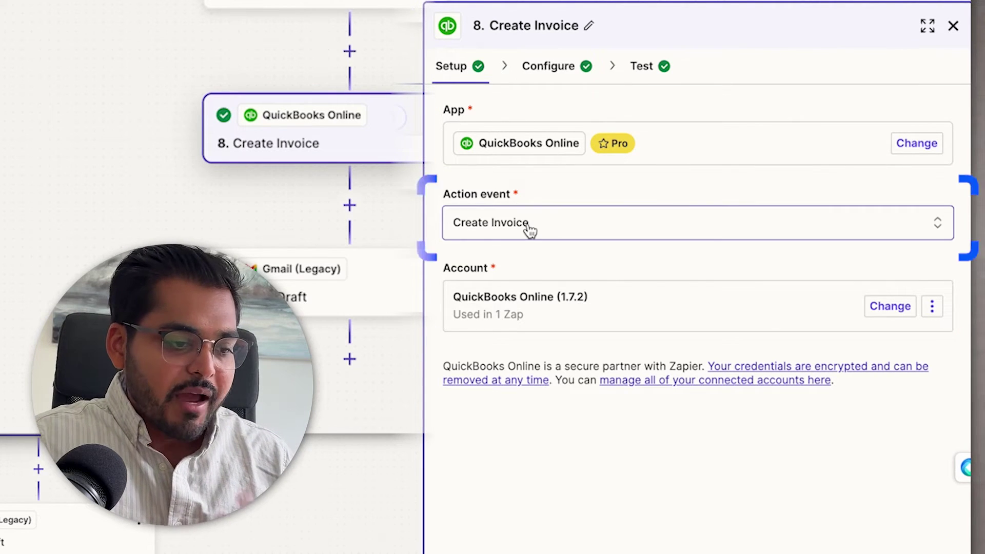
Inspect the Customer field's data picker listing the Find Customer step's fields
{"action": "left_click", "coordinate": [552, 69]}
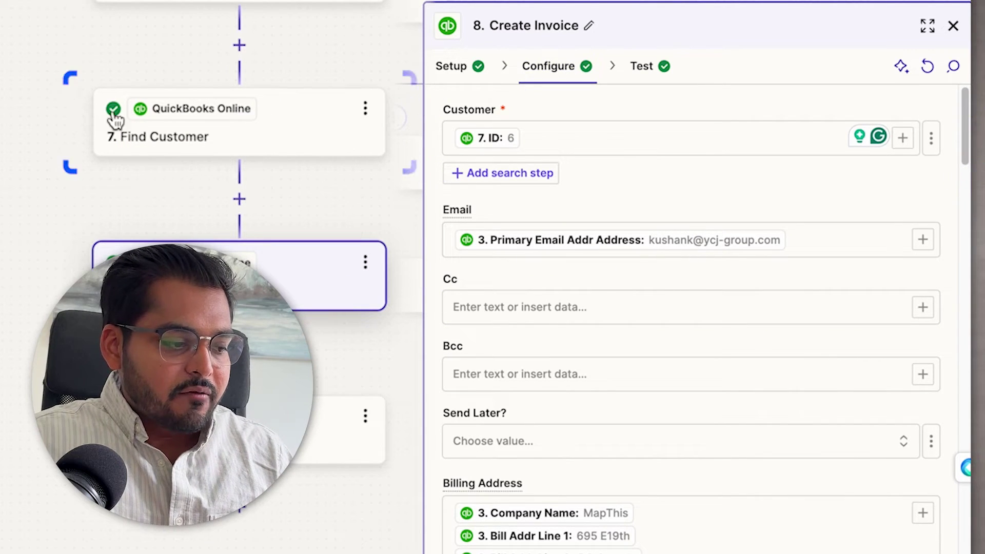
{"action": "left_click", "coordinate": [903, 139]}
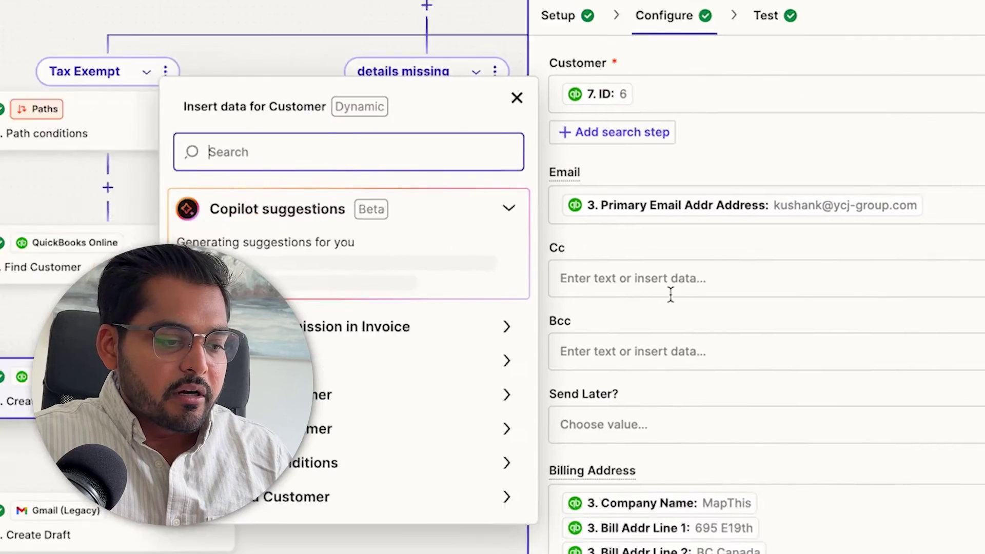
{"action": "left_click", "coordinate": [518, 433]}
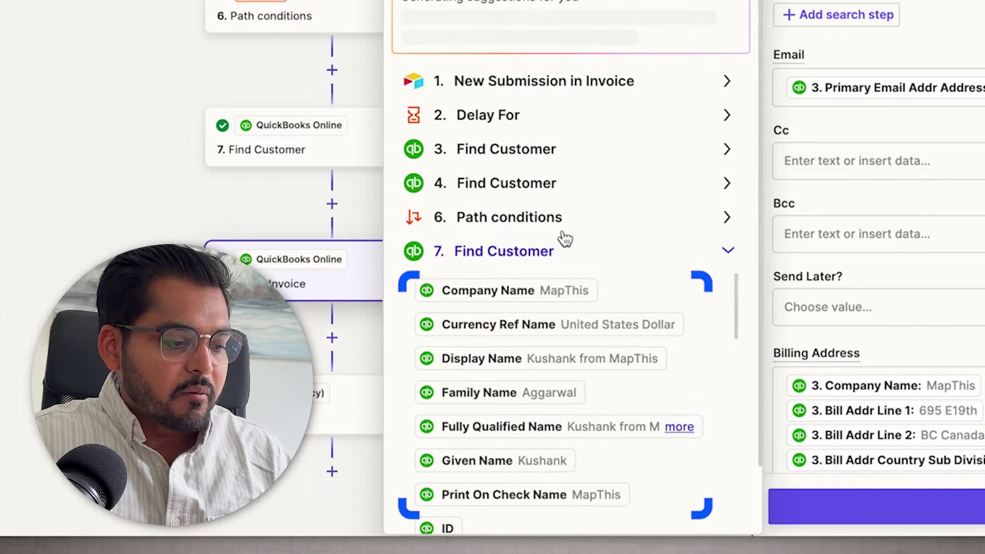
{"action": "scroll", "coordinate": [563, 273], "scroll_direction": "down", "scroll_amount": 8}
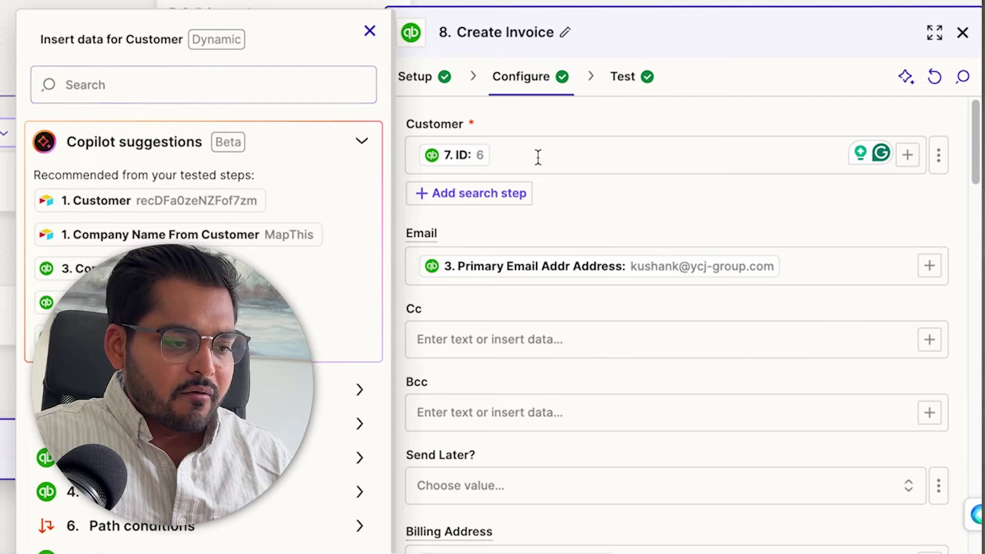
{"action": "left_click", "coordinate": [369, 32]}
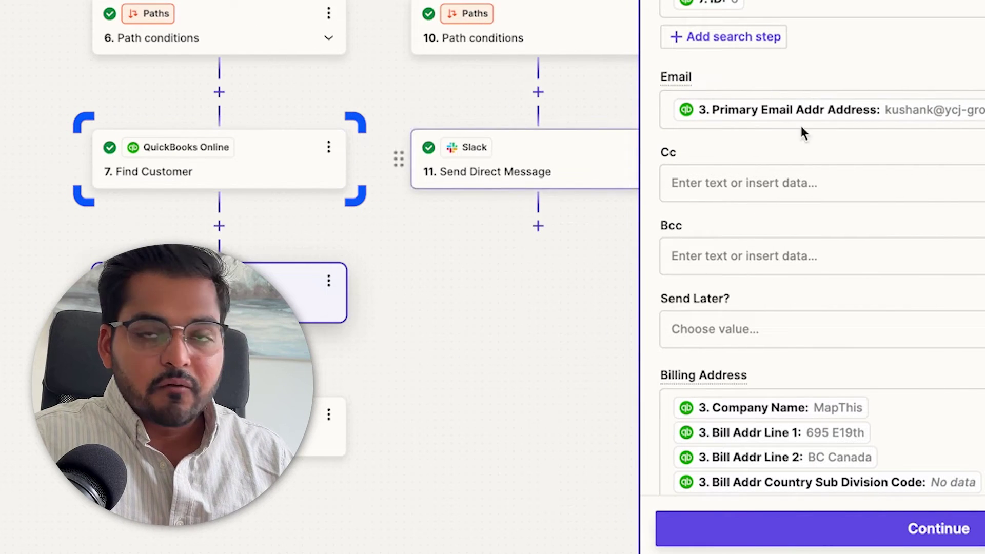
Check the Shipping Date and Service Date mappings and view the sample invoice test result
{"action": "scroll", "coordinate": [983, 54], "scroll_direction": "down", "scroll_amount": 3}
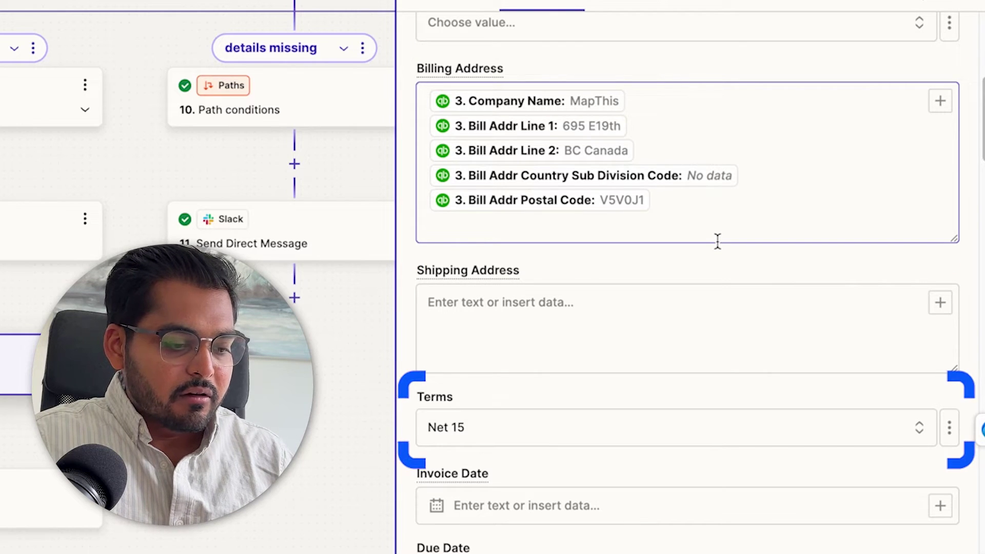
{"action": "scroll", "coordinate": [718, 241], "scroll_direction": "down", "scroll_amount": 10}
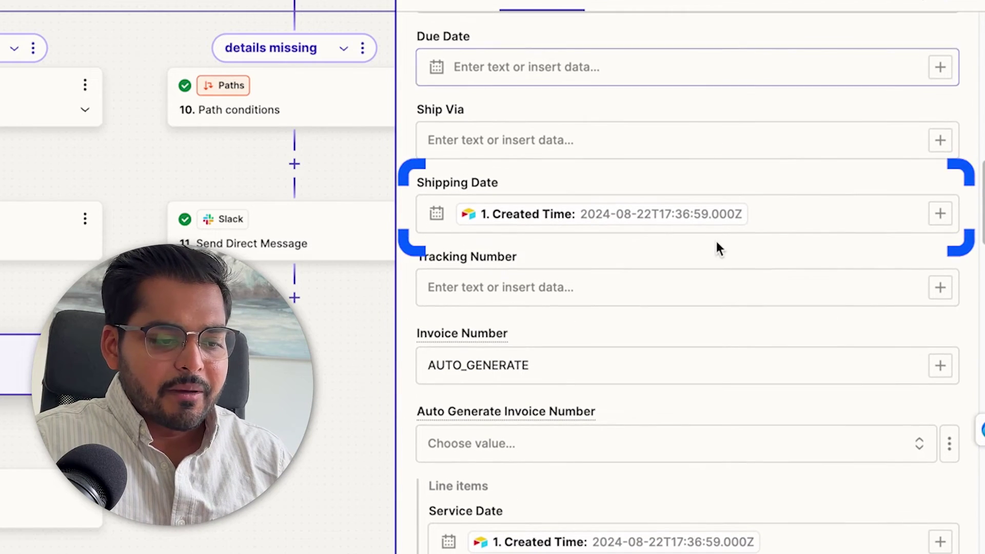
{"action": "left_click", "coordinate": [796, 212]}
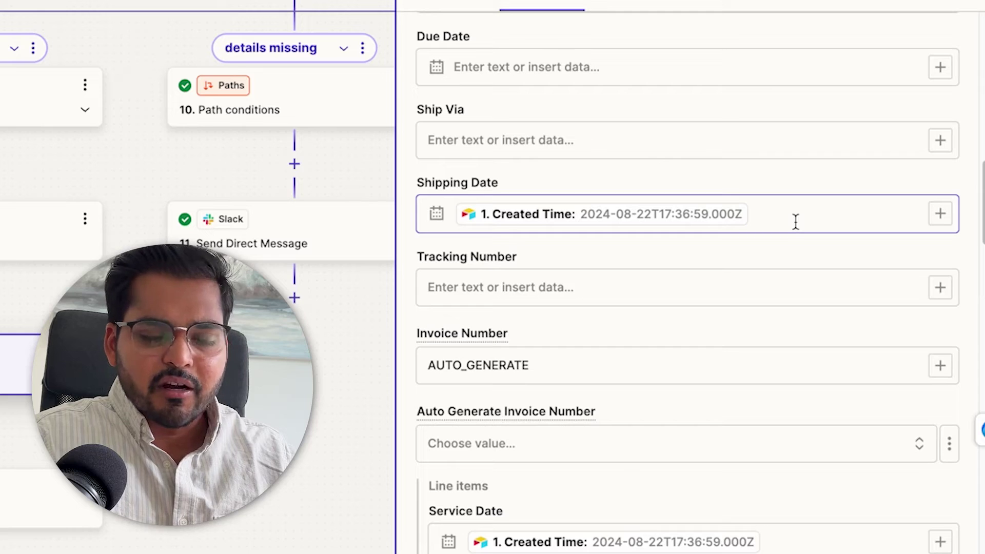
{"action": "scroll", "coordinate": [795, 221], "scroll_direction": "down", "scroll_amount": 6}
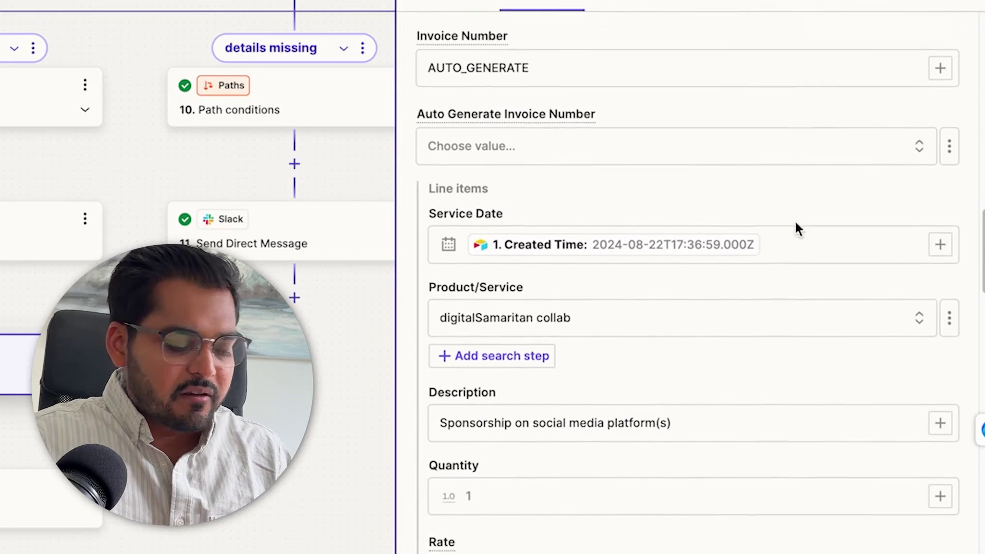
{"action": "left_click", "coordinate": [836, 214]}
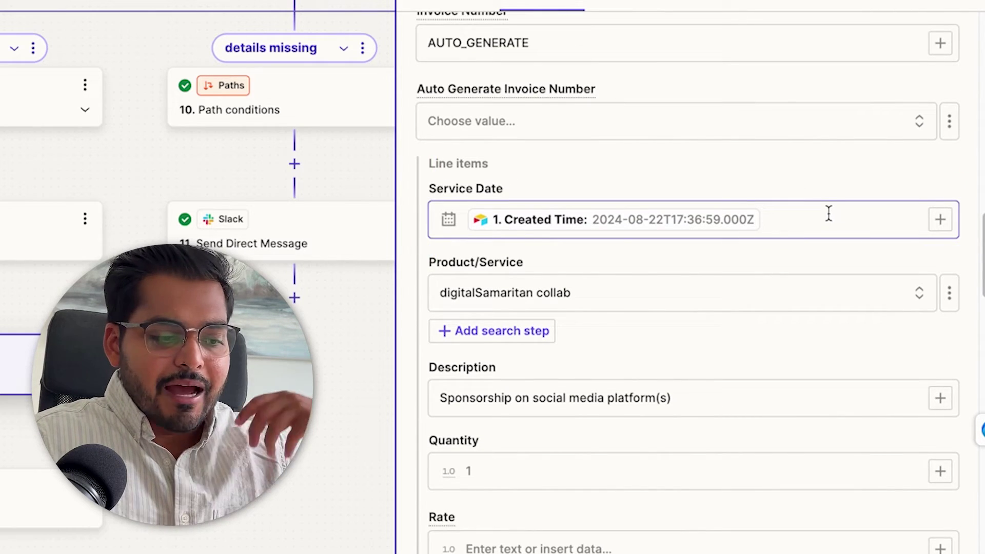
{"action": "scroll", "coordinate": [829, 213], "scroll_direction": "down", "scroll_amount": 5}
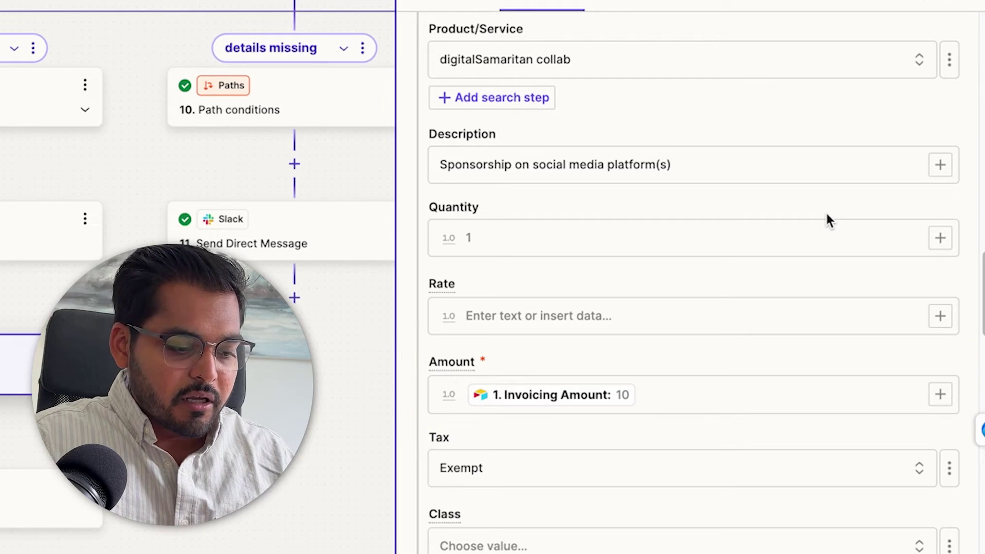
{"action": "scroll", "coordinate": [826, 221], "scroll_direction": "down", "scroll_amount": 10}
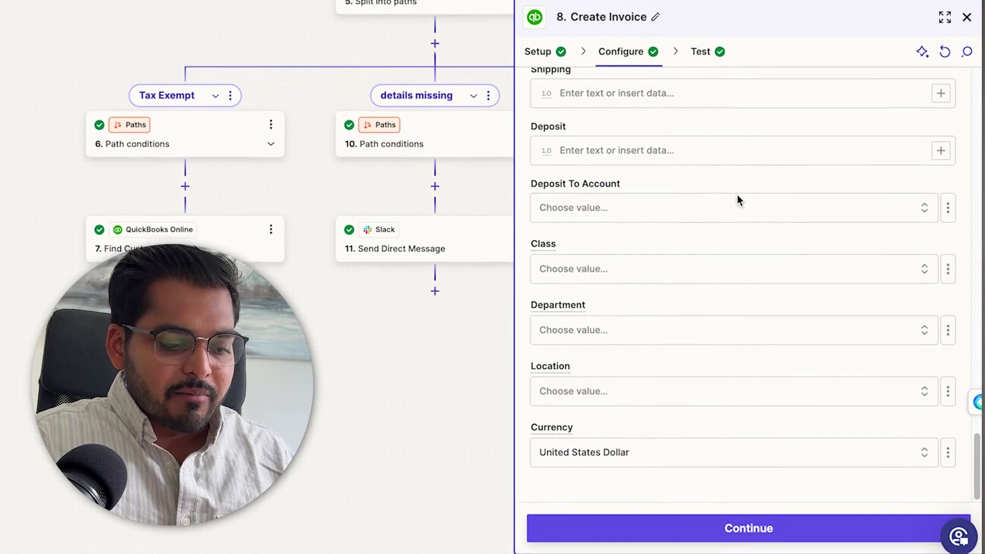
{"action": "scroll", "coordinate": [737, 200], "scroll_direction": "up", "scroll_amount": 15}
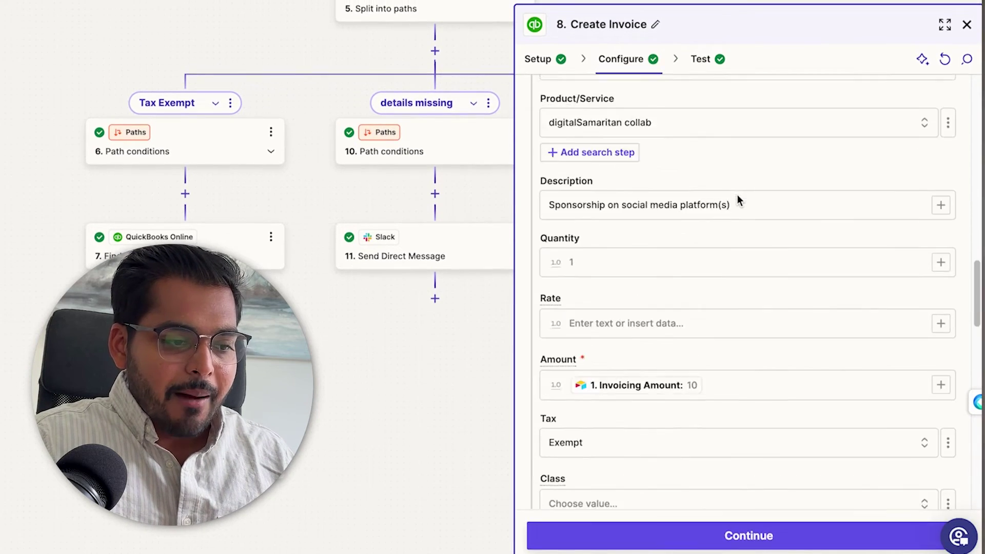
{"action": "left_click", "coordinate": [704, 61]}
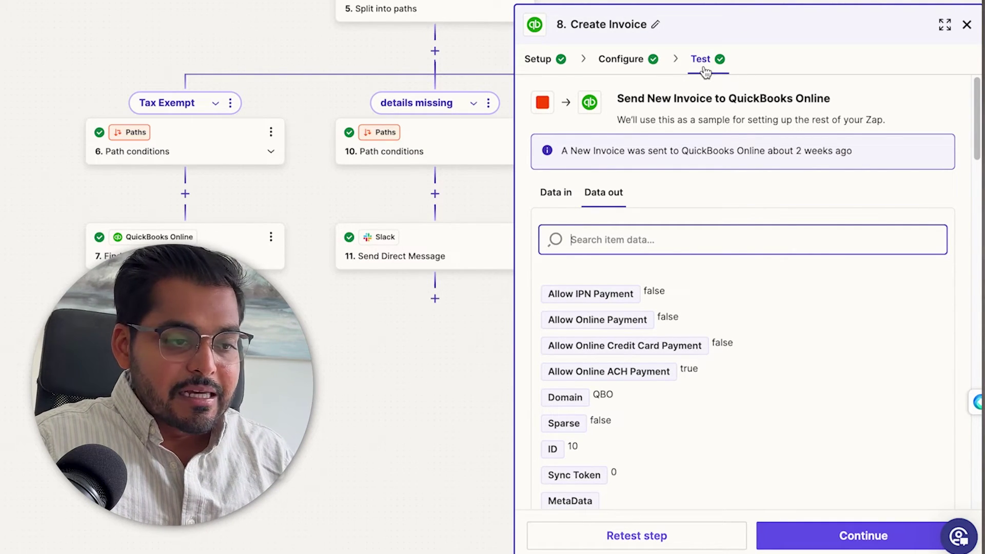
Show step 14 Create Invoice's settings: Tax Code GST, tax excluded from price, bank transfer accepted
{"action": "left_click", "coordinate": [967, 25]}
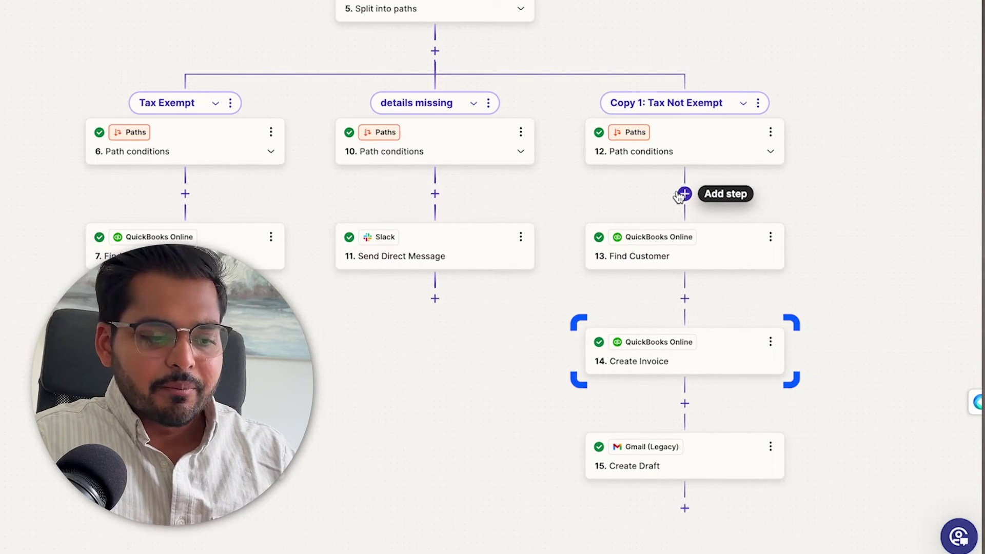
{"action": "left_click", "coordinate": [675, 360]}
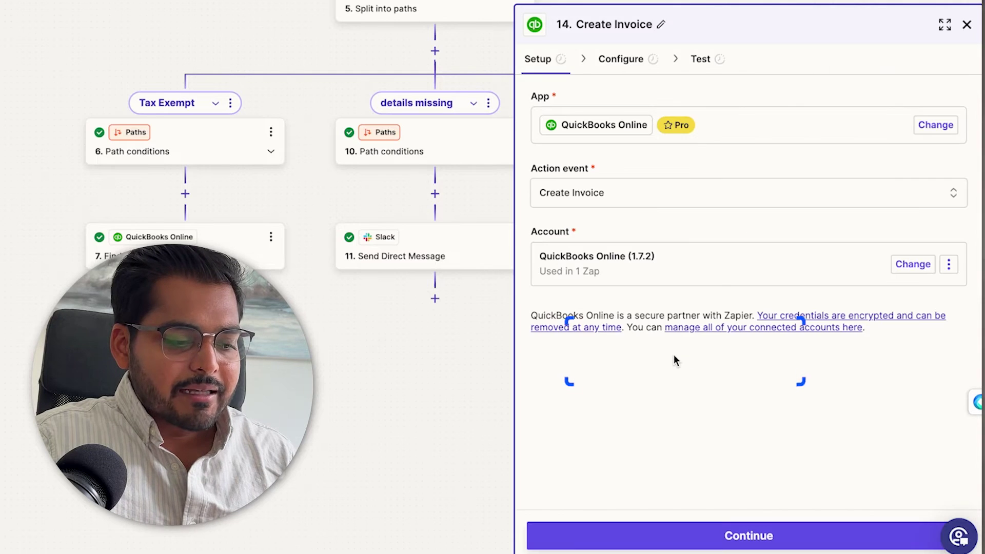
{"action": "left_click", "coordinate": [624, 59]}
{"action": "scroll", "coordinate": [747, 260], "scroll_direction": "down", "scroll_amount": 7}
{"action": "scroll", "coordinate": [747, 263], "scroll_direction": "down", "scroll_amount": 20}
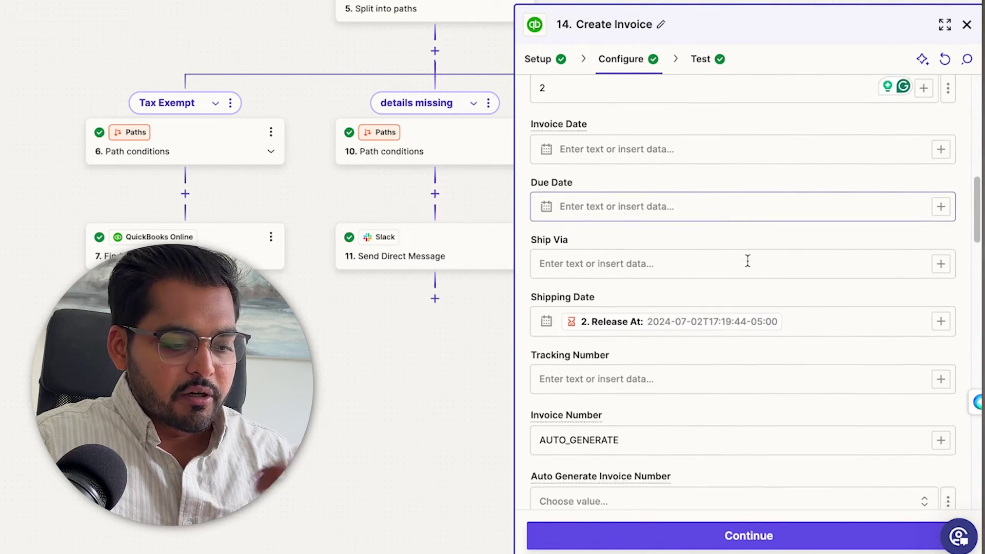
{"action": "scroll", "coordinate": [747, 262], "scroll_direction": "down", "scroll_amount": 6}
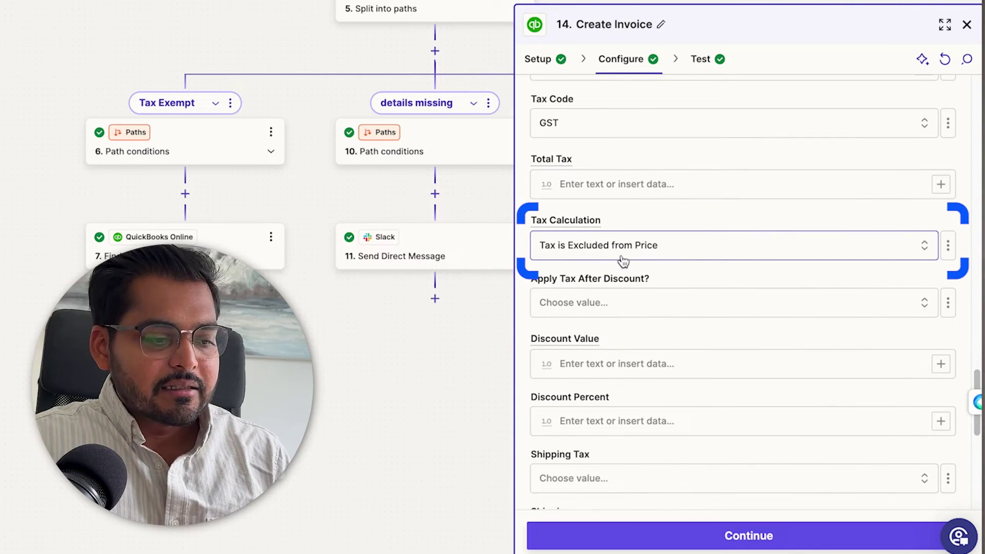
{"action": "scroll", "coordinate": [692, 245], "scroll_direction": "down", "scroll_amount": 8}
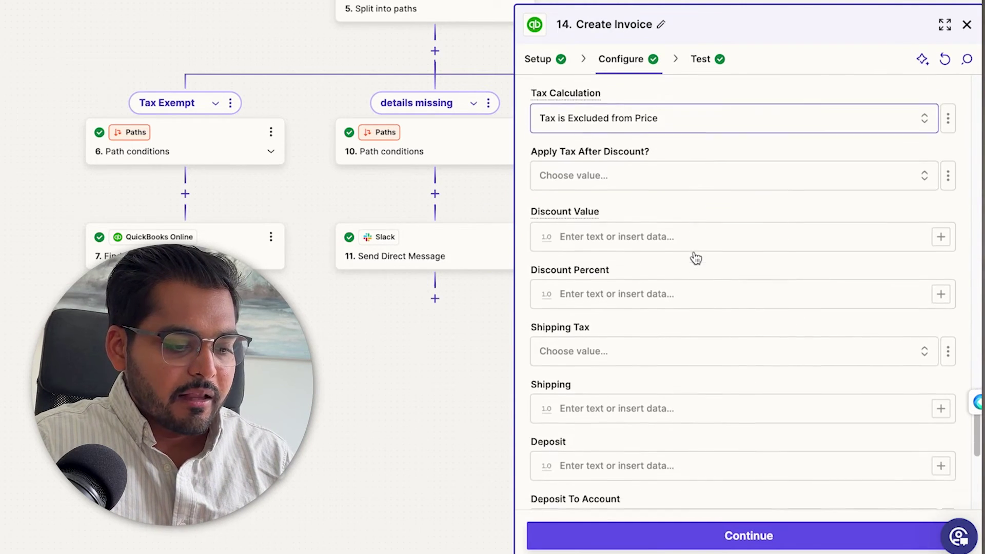
{"action": "scroll", "coordinate": [694, 252], "scroll_direction": "up", "scroll_amount": 8}
{"action": "scroll", "coordinate": [694, 252], "scroll_direction": "up", "scroll_amount": 4}
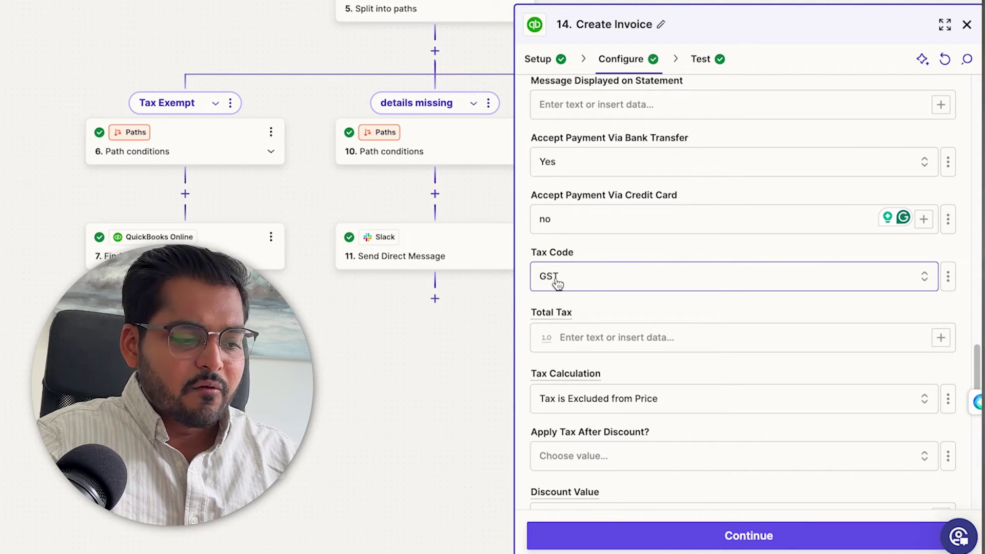
Switch to Gmail Create Draft step 15 to review its body greeting the customer with the invoice PDF
{"action": "left_click", "coordinate": [967, 25]}
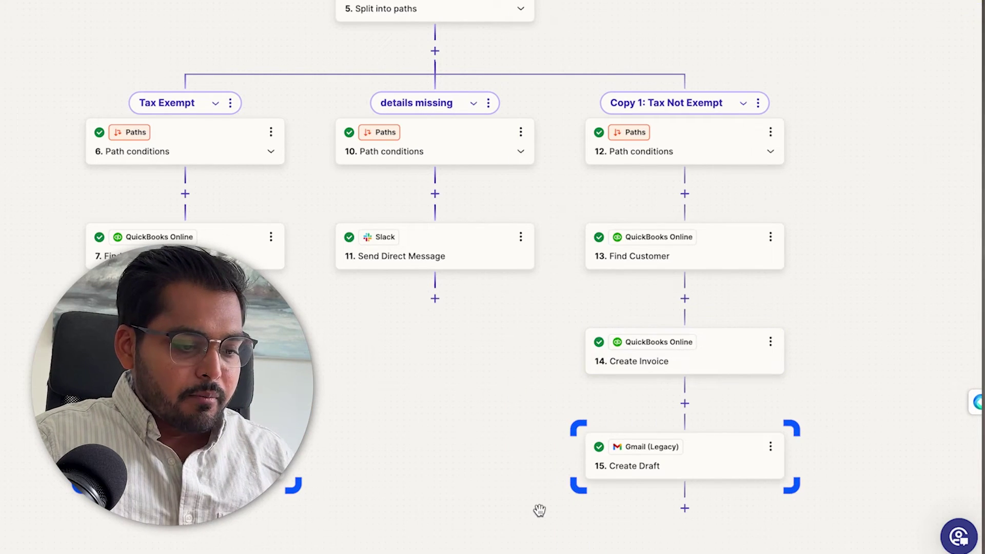
{"action": "left_click", "coordinate": [688, 466]}
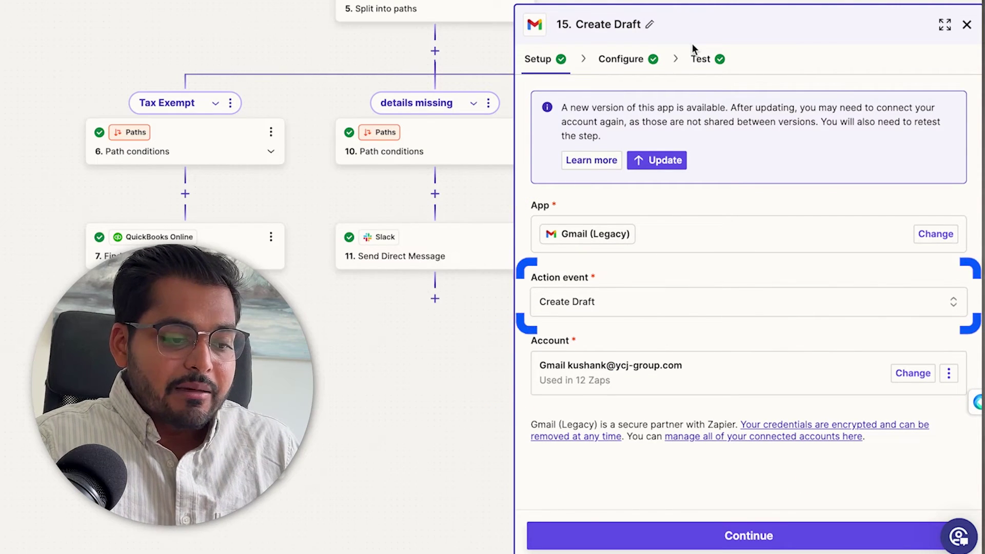
{"action": "left_click", "coordinate": [627, 61]}
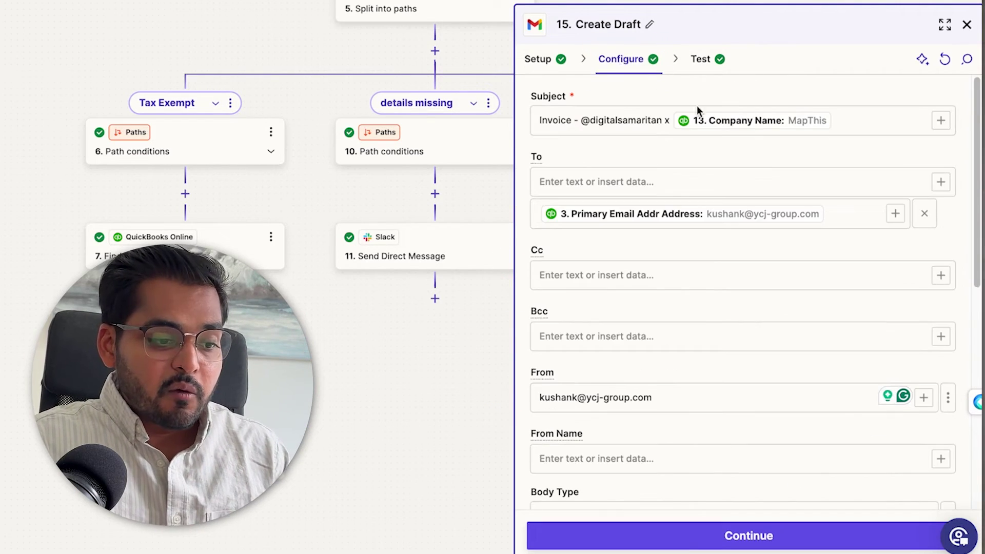
{"action": "scroll", "coordinate": [664, 313], "scroll_direction": "down", "scroll_amount": 6}
{"action": "scroll", "coordinate": [664, 312], "scroll_direction": "down", "scroll_amount": 2}
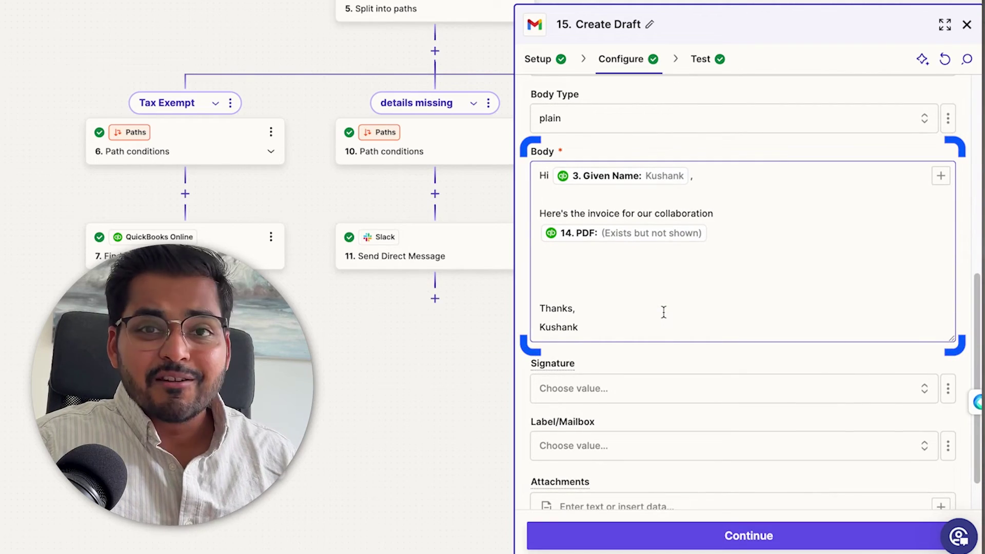